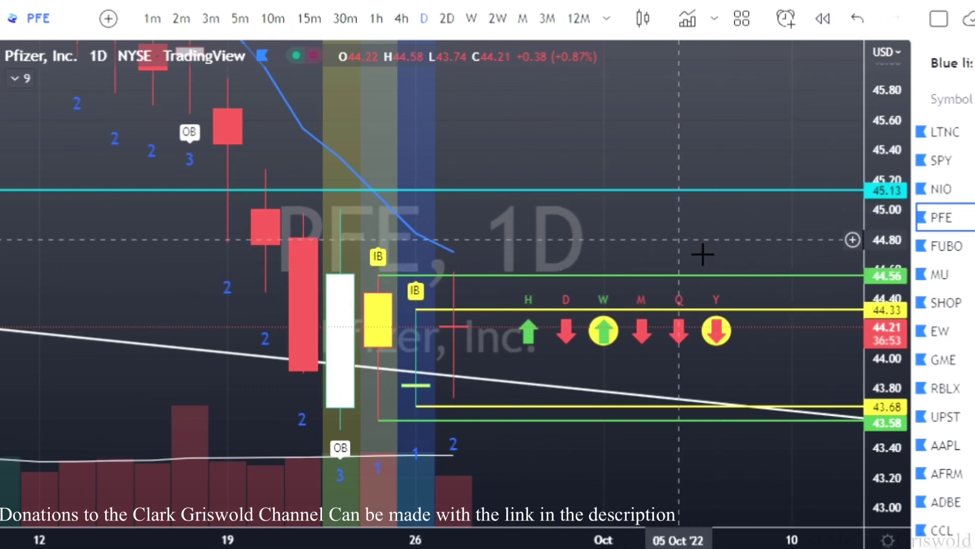
- Examine Pfizer's latest daily candles against the yellow and green inside-bar levels
left_click_drag(700, 241, 704, 182)
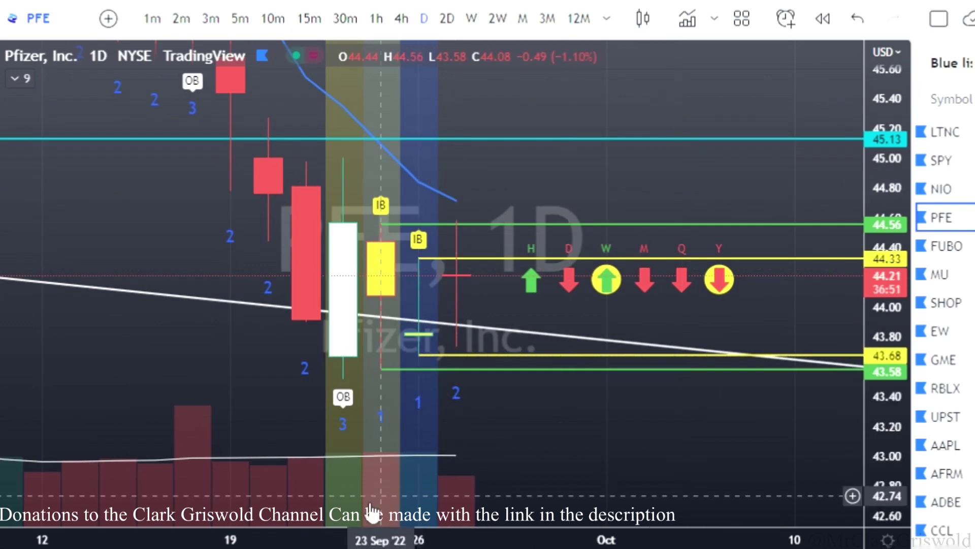
left_click_drag(349, 539, 322, 539)
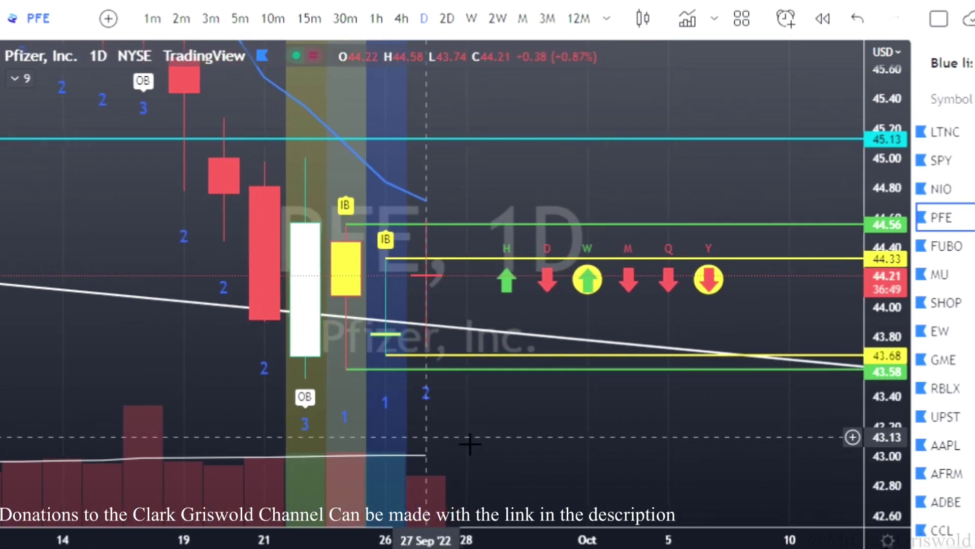
scroll(535, 432, "up", 1)
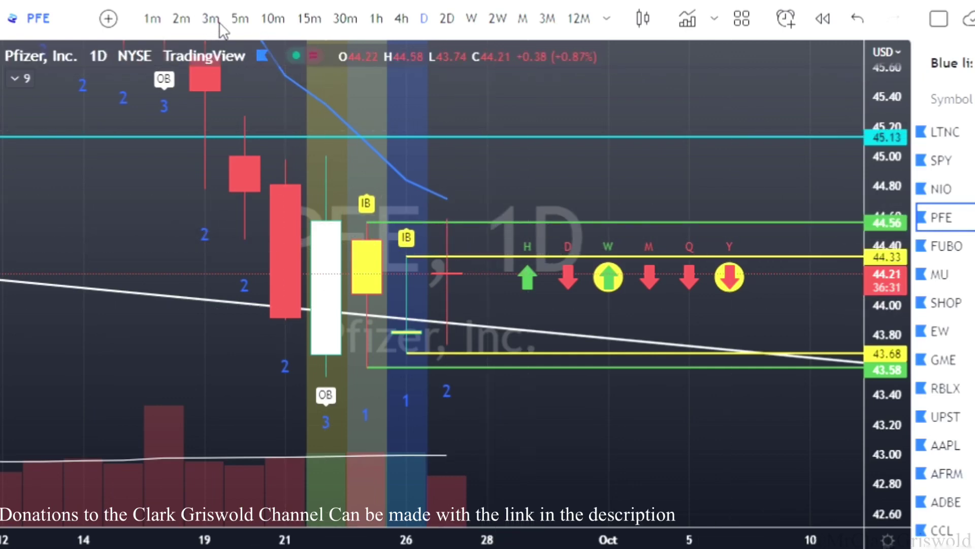
- Switch Pfizer to the 5-minute interval and examine the candles around the 27 Sep open
left_click(239, 22)
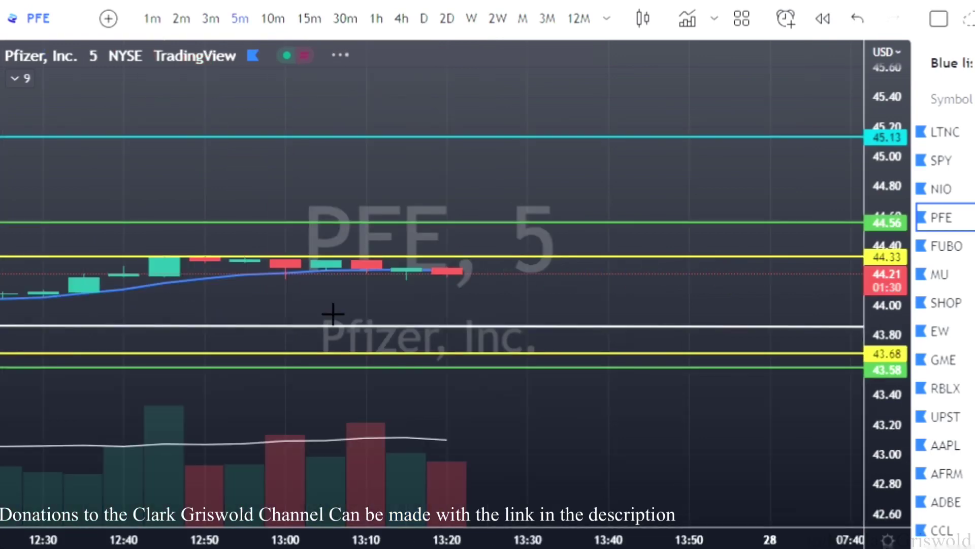
scroll(148, 531, "down", 5)
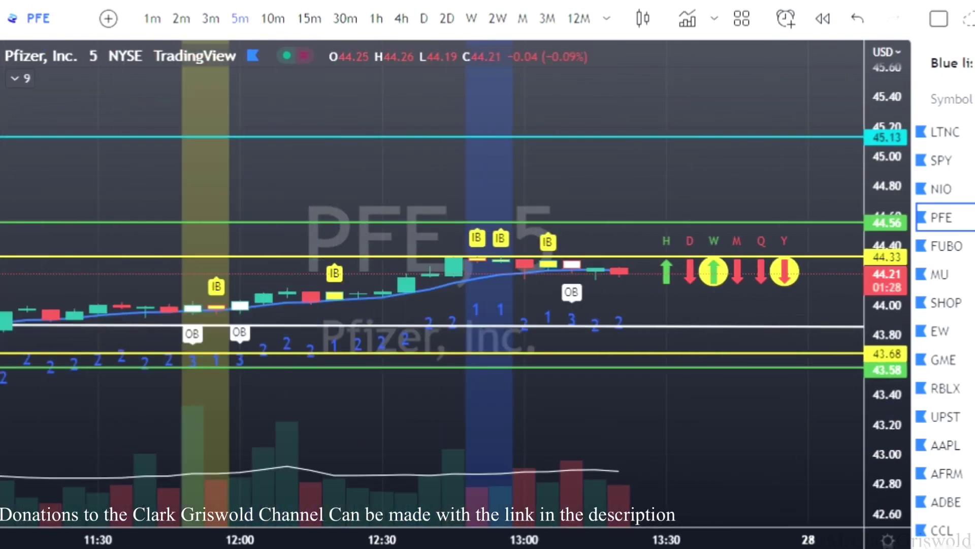
scroll(282, 455, "down", 6)
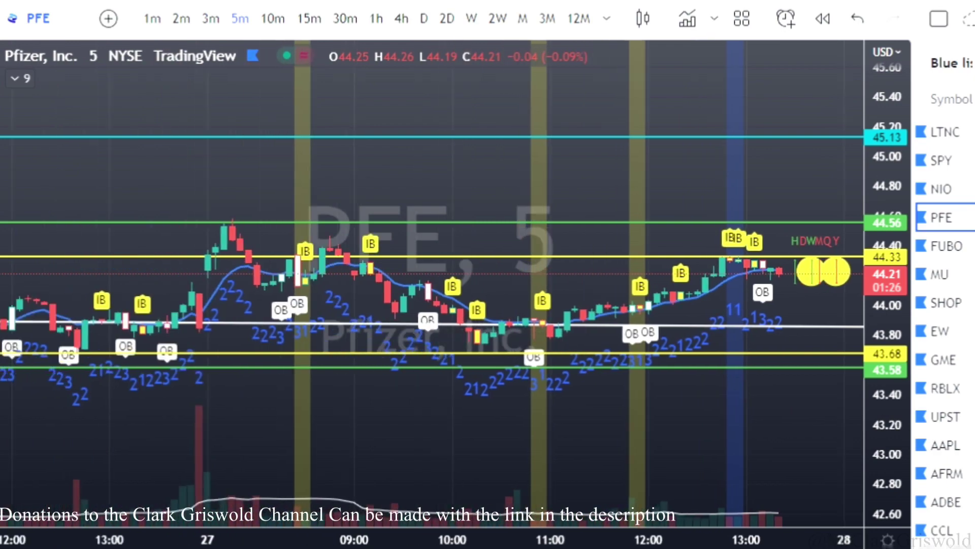
left_click_drag(311, 442, 465, 437)
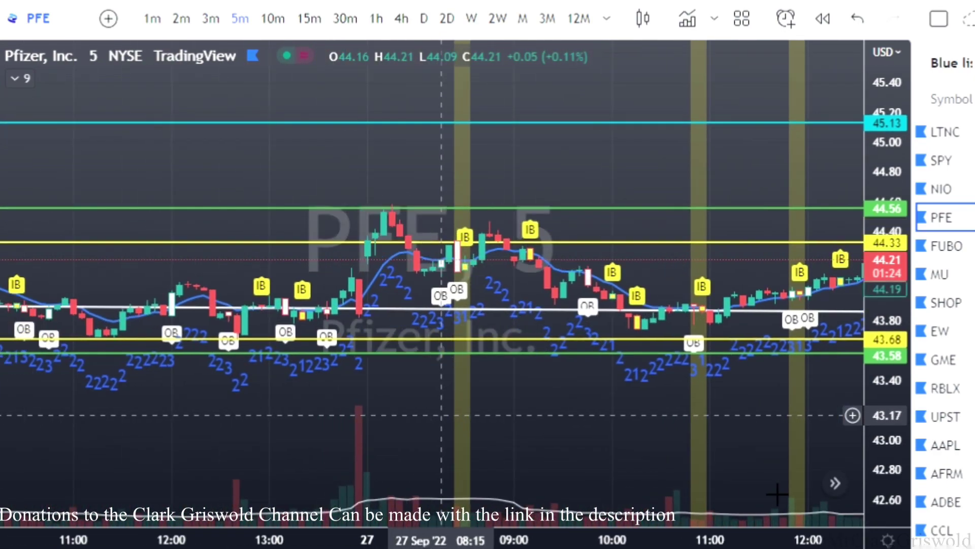
scroll(858, 503, "up", 5)
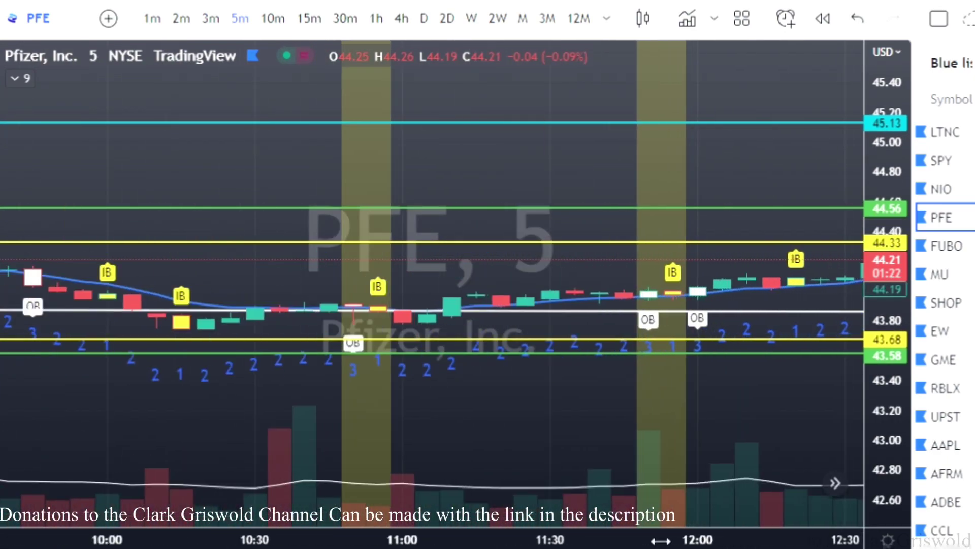
left_click_drag(902, 461, 902, 417)
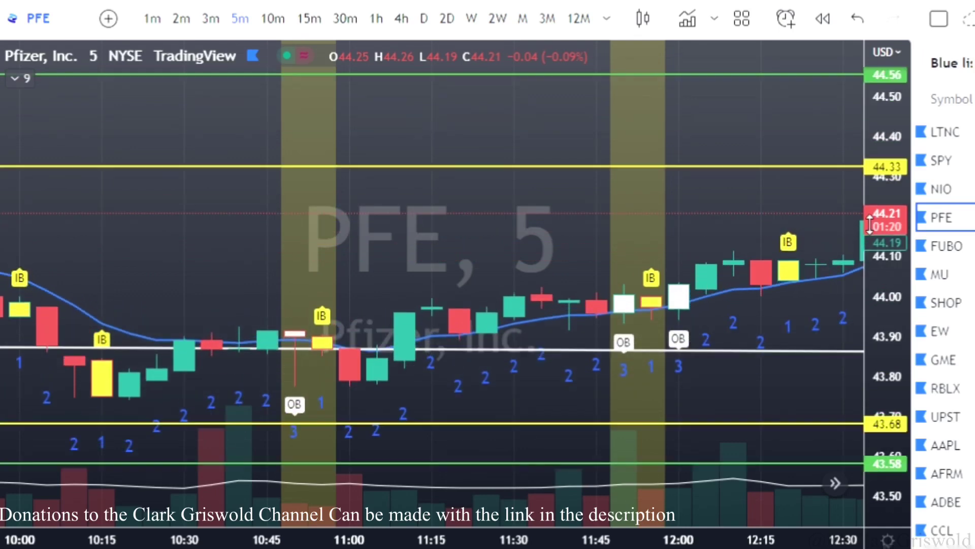
scroll(229, 485, "down", 4)
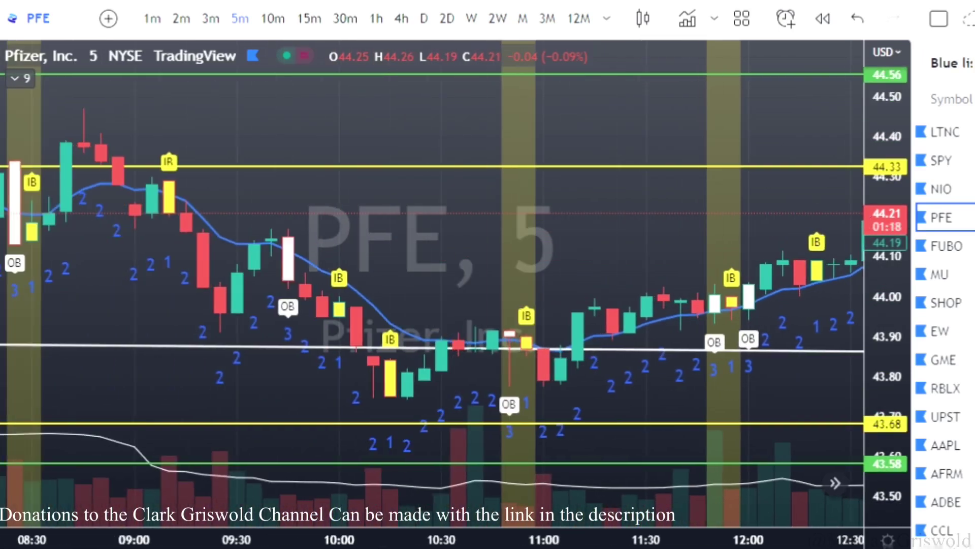
left_click_drag(396, 368, 719, 371)
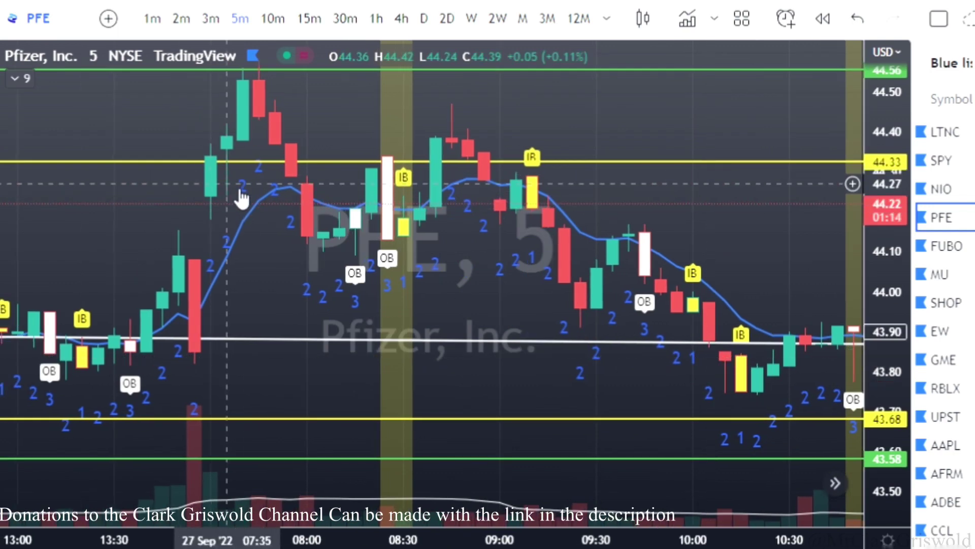
left_click_drag(260, 269, 279, 323)
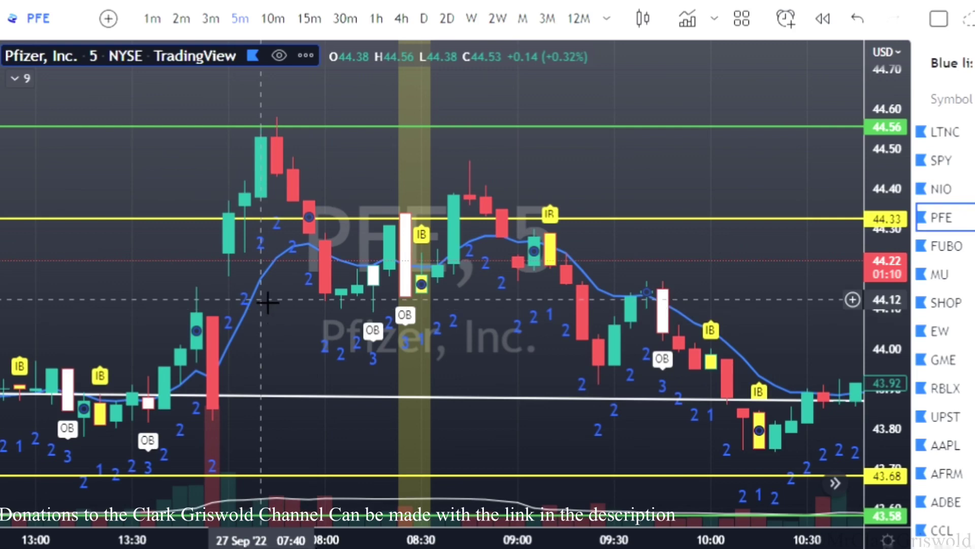
left_click_drag(247, 223, 245, 230)
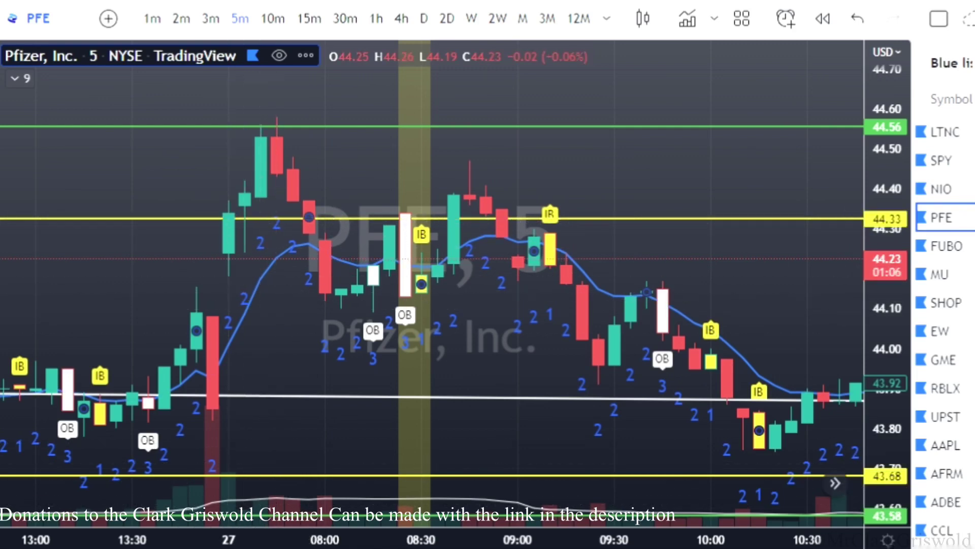
- Draw a red horizontal ray at 44.08 on the last 26 Sep candle and trail it up to 44.18 and 44.37
left_click(230, 327)
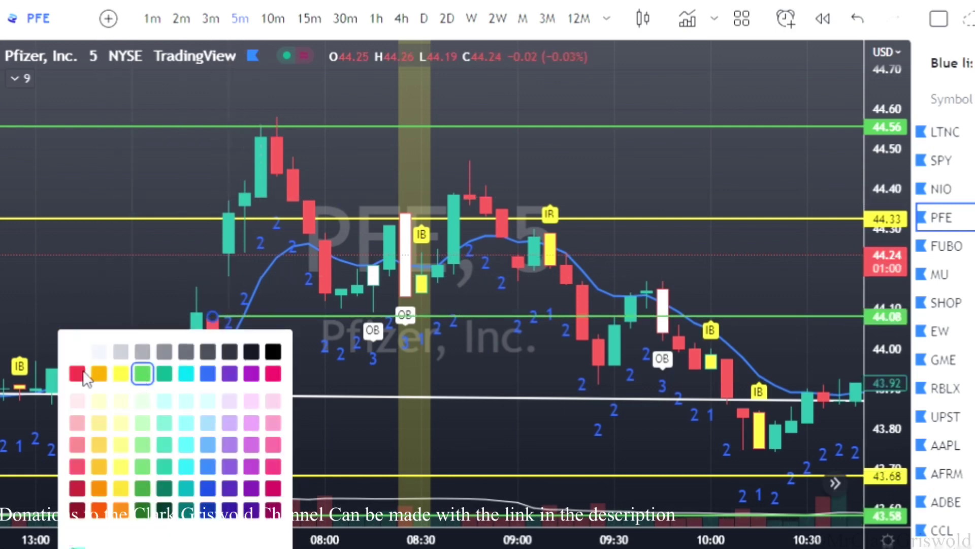
left_click(85, 375)
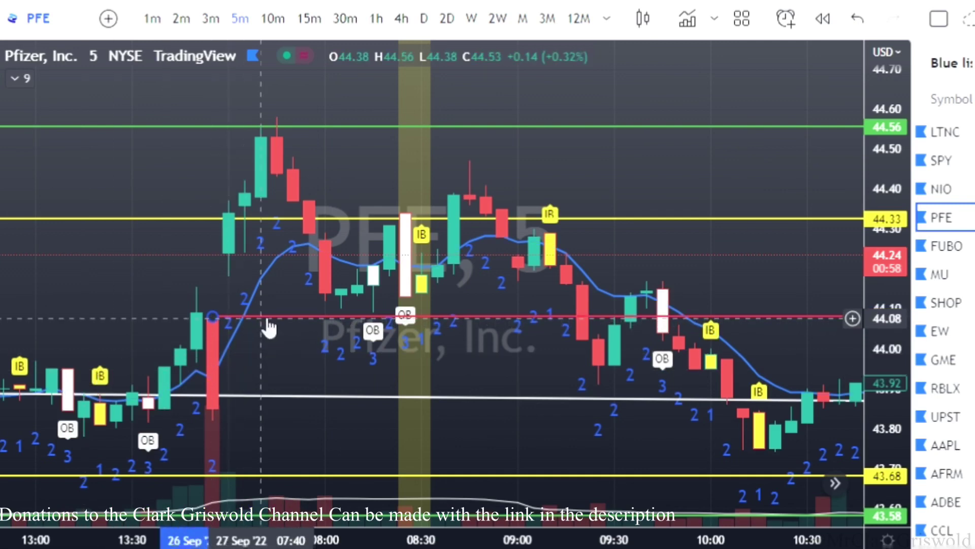
left_click_drag(268, 319, 288, 288)
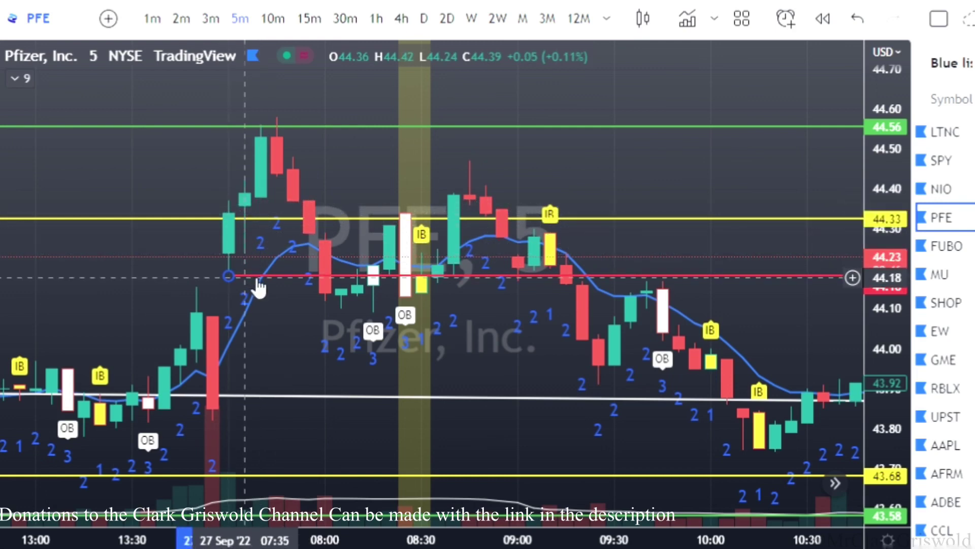
left_click_drag(259, 286, 283, 213)
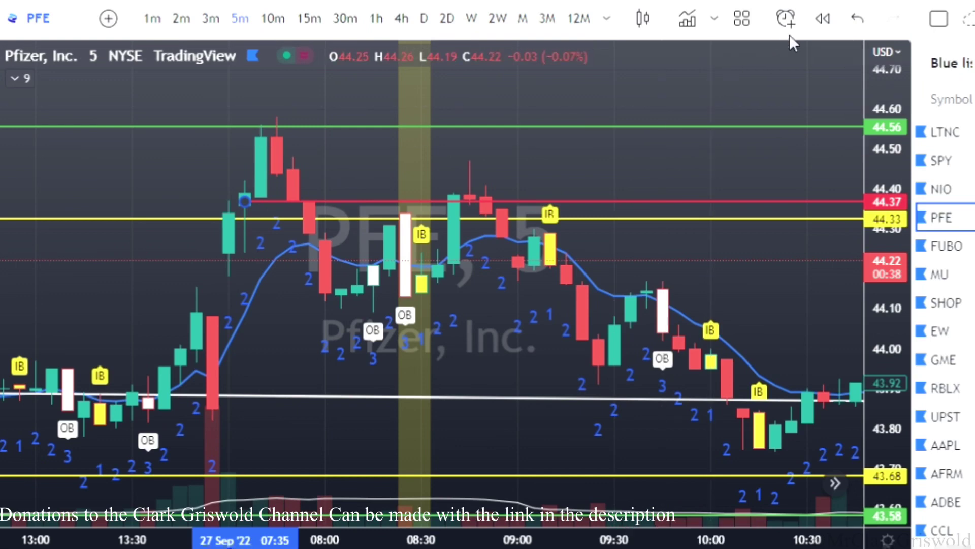
- Start a bar replay of the 5-minute Pfizer chart from the 27 Sep 07:40 candle
left_click(823, 21)
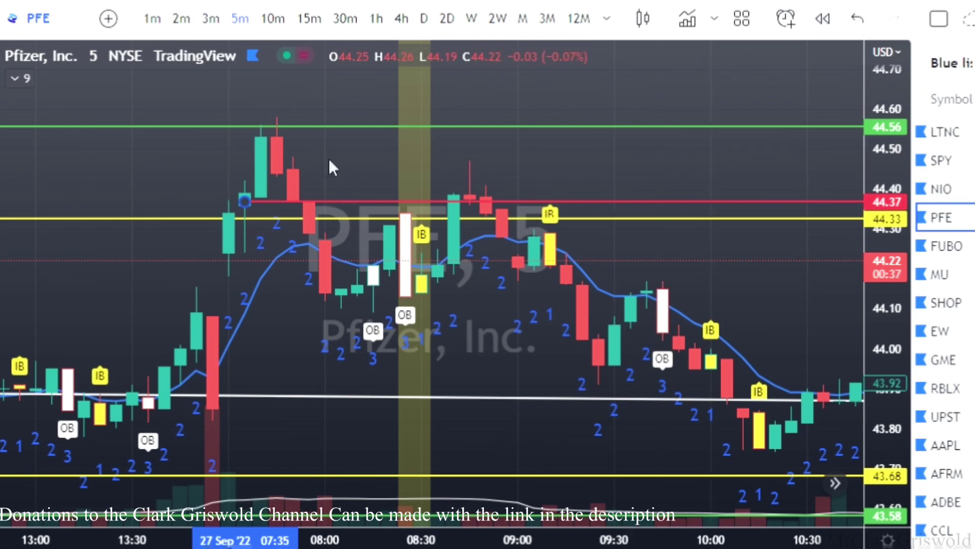
left_click(275, 176)
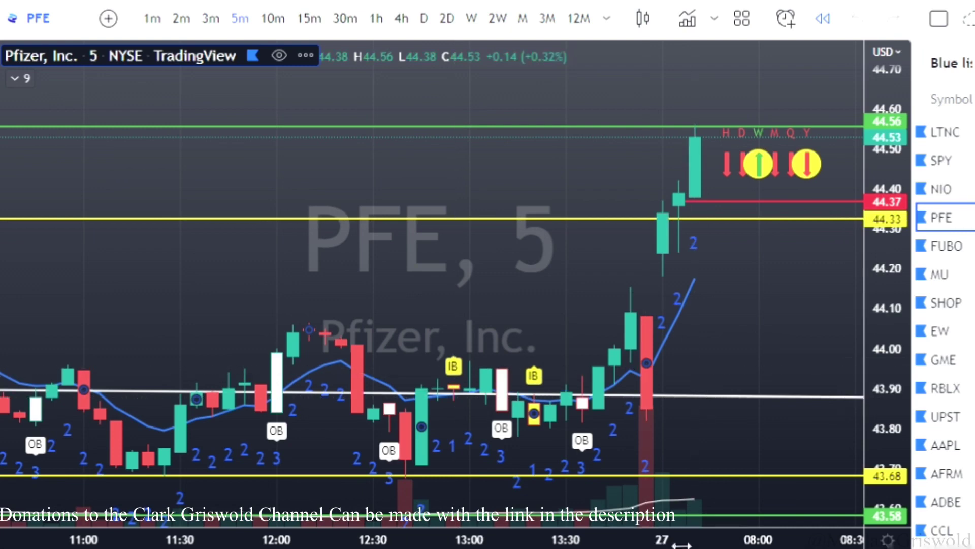
scroll(634, 303, "up", 3)
left_click_drag(508, 333, 394, 326)
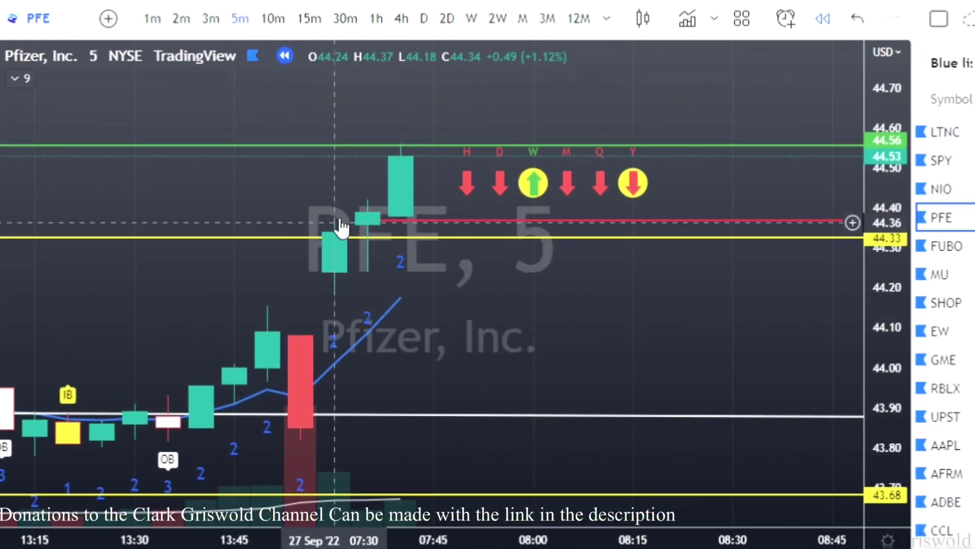
- Reset the red ray to the 07:30 candle's low at 44.18 and trail it up to 44.43 while advancing the replay
left_click_drag(400, 227, 377, 311)
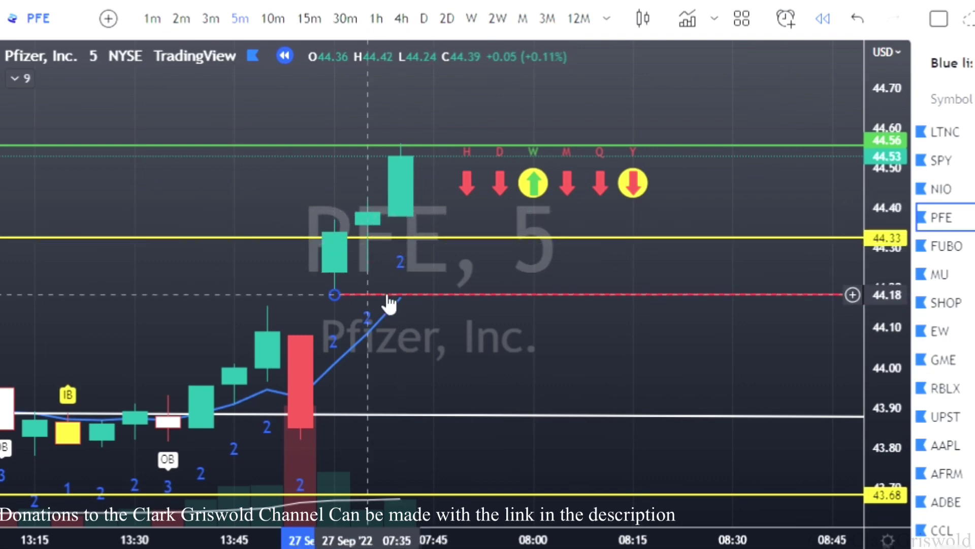
left_click_drag(389, 302, 424, 247)
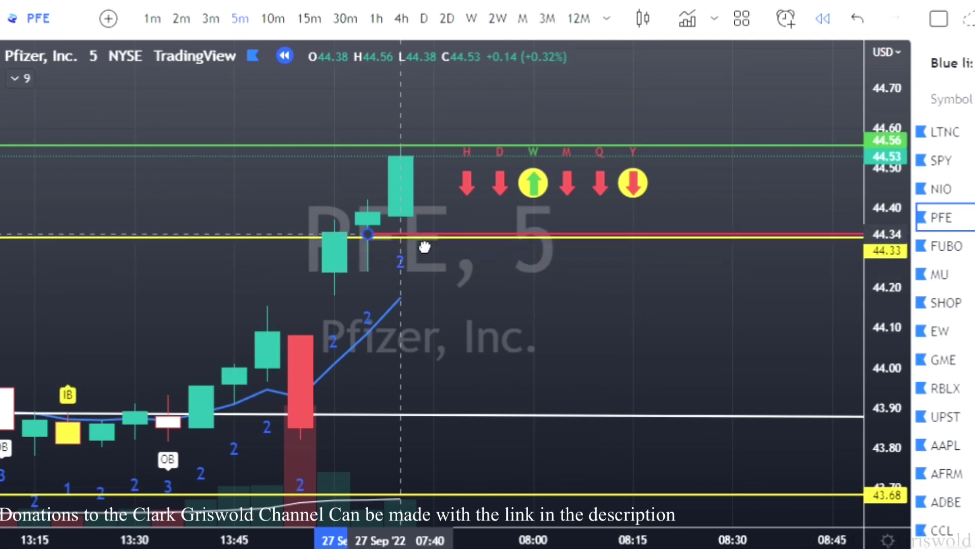
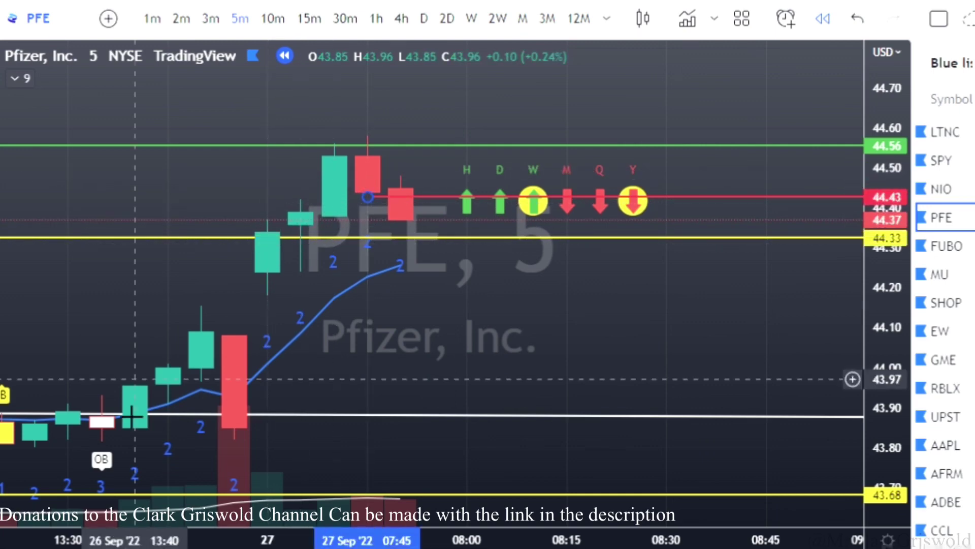
key("shift+Right")
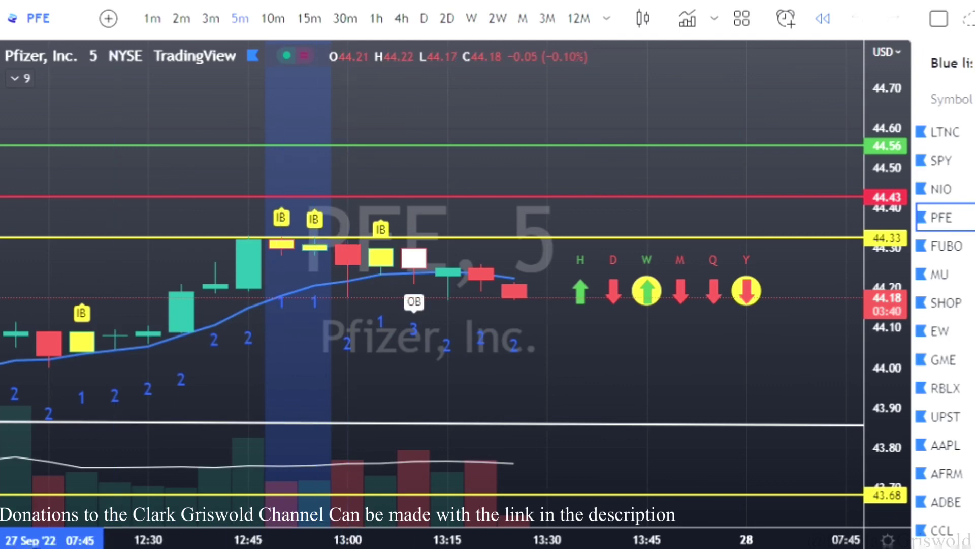
- Review Pfizer's latest real-time 5-minute candles and return the chart to the daily interval
left_click_drag(196, 540, 468, 539)
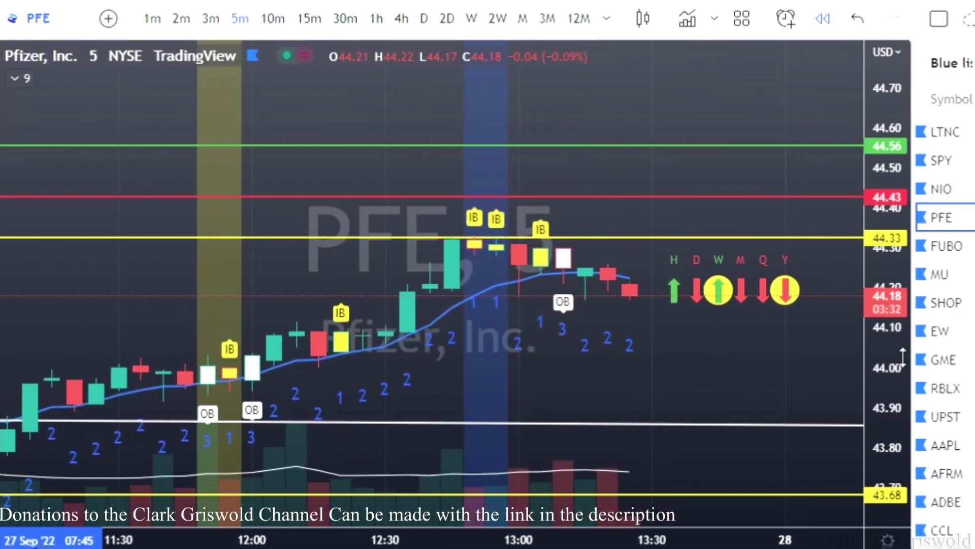
left_click_drag(903, 358, 900, 316)
scroll(630, 313, "up", 2)
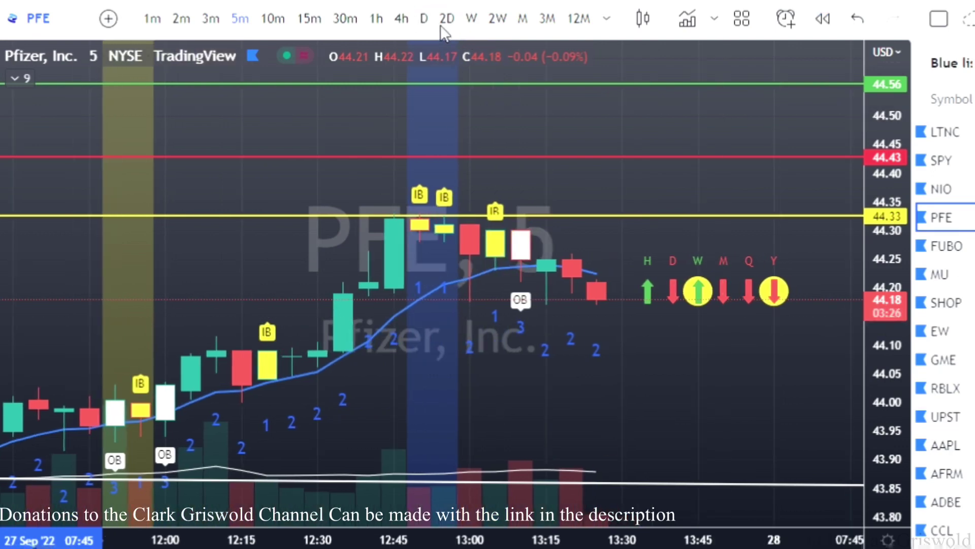
key("d")
key("Return")
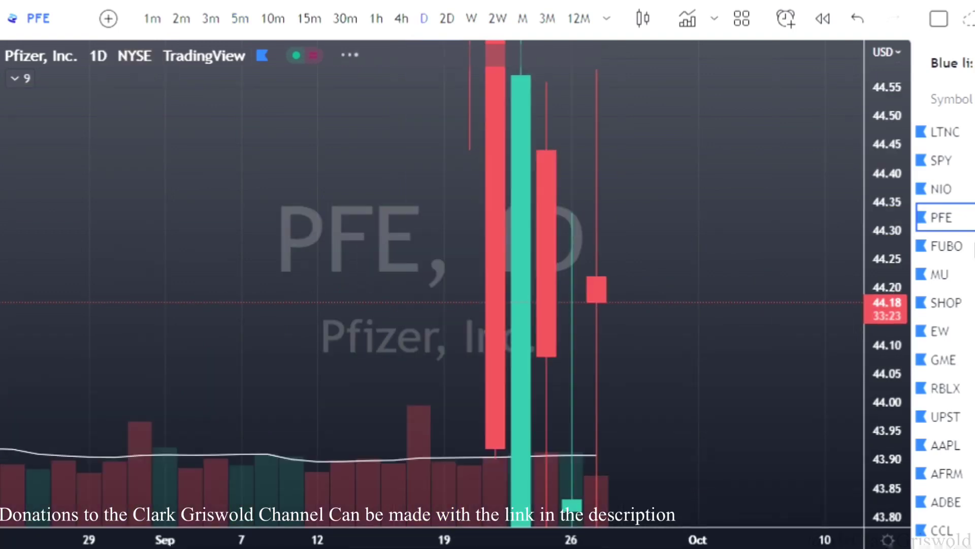
- Open FUBO from the watchlist and examine its latest daily candles near the yellow 3.77 level
left_click(947, 247)
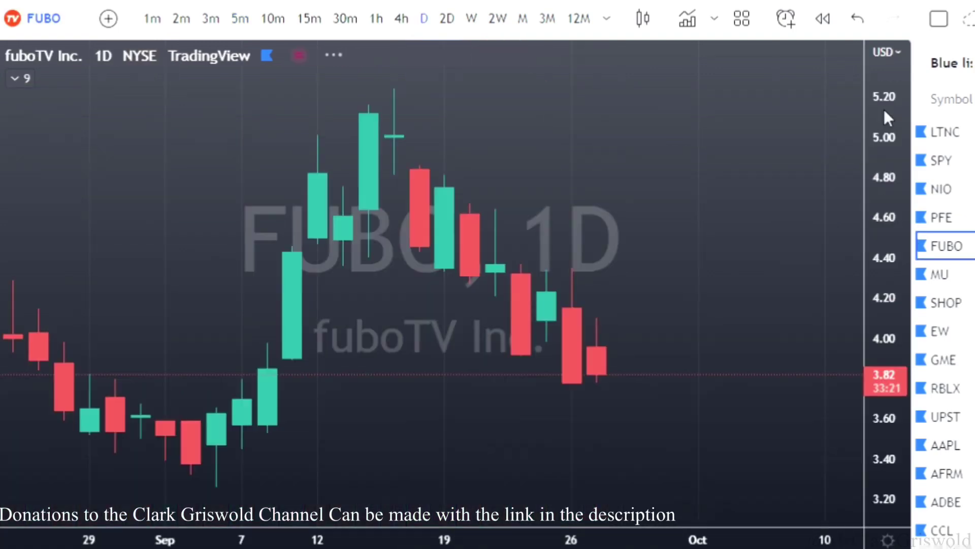
left_click_drag(888, 127, 892, 211)
left_click_drag(666, 264, 556, 244)
left_click_drag(420, 541, 317, 540)
left_click_drag(897, 467, 908, 345)
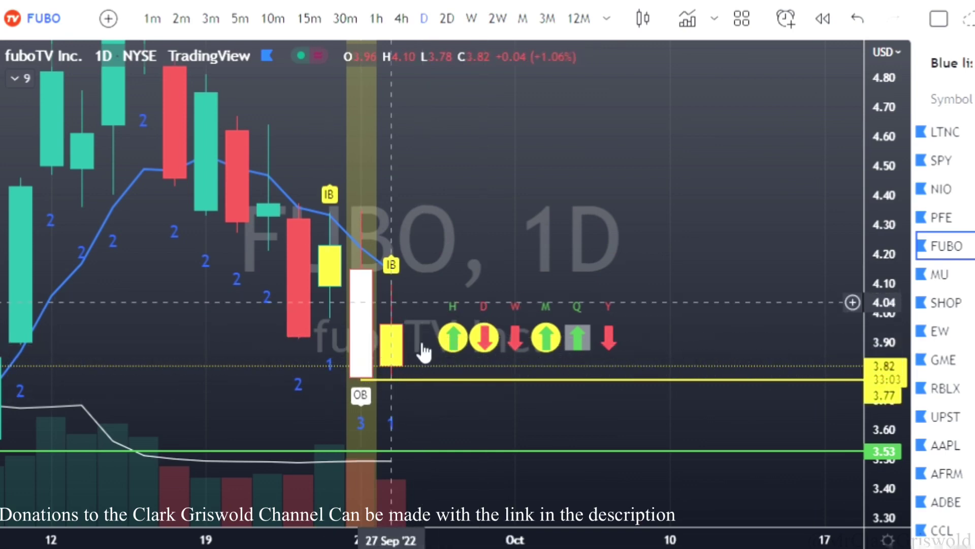
- Examine the latest daily candles of MU and SHOP from the watchlist
left_click(945, 276)
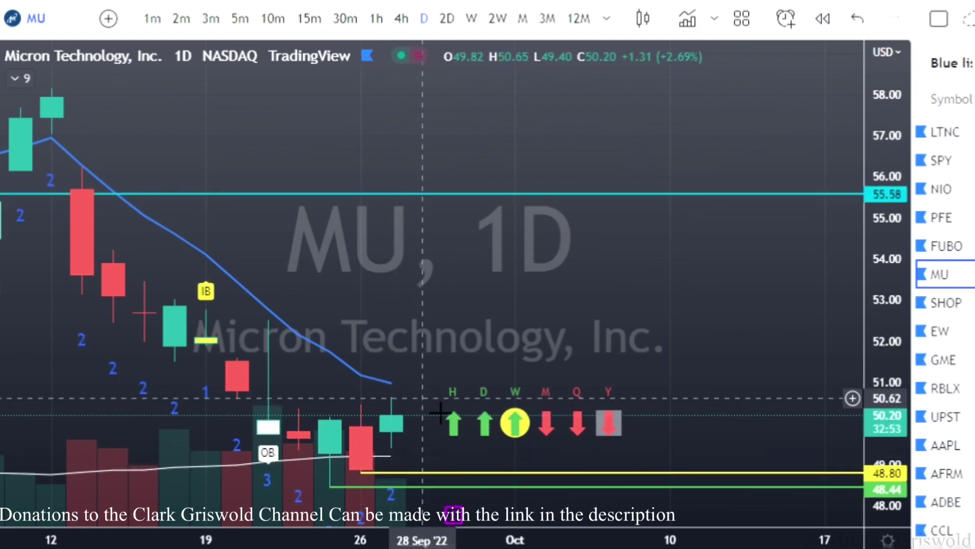
left_click_drag(448, 377, 437, 329)
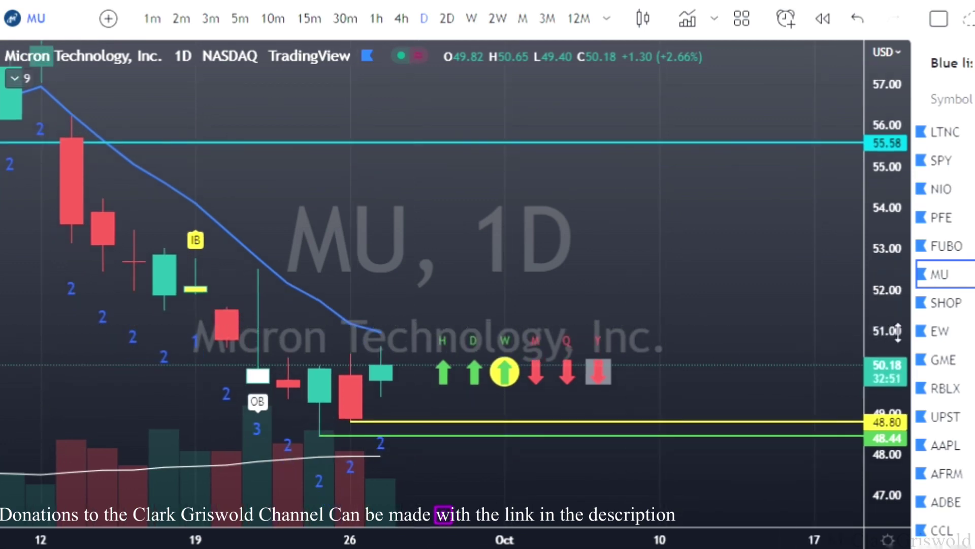
left_click(943, 311)
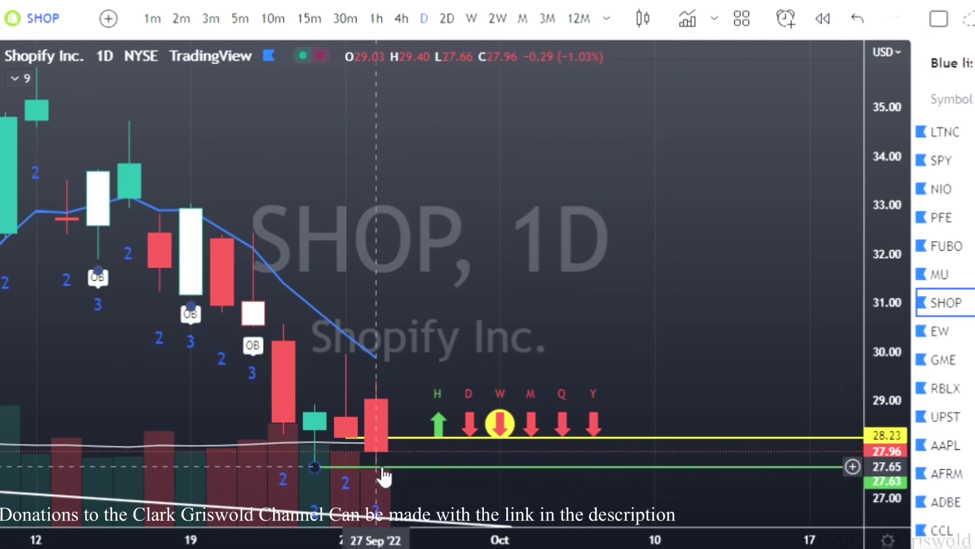
- Switch SHOP to the 5-minute interval and examine the 26 and 27 Sep price action around the 28.23 and 27.63 levels
left_click(247, 21)
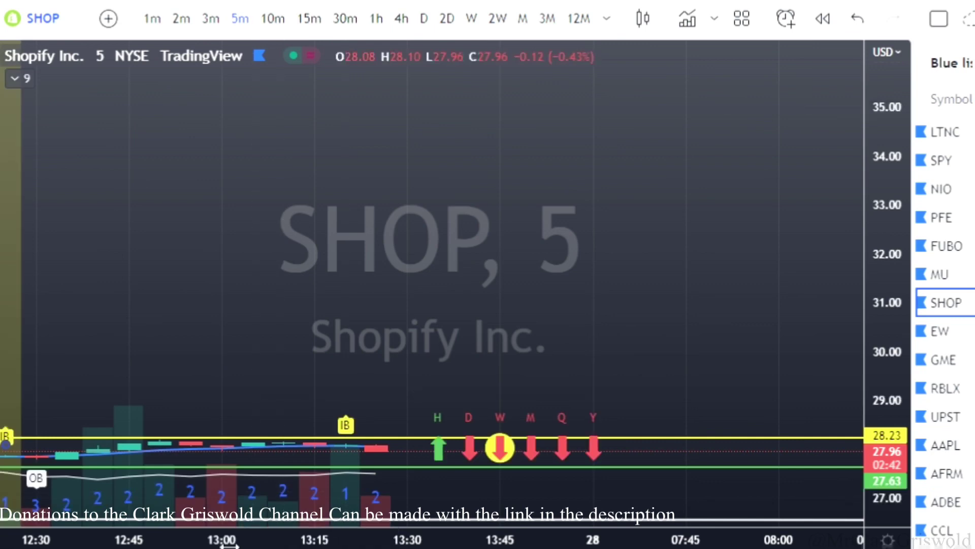
left_click_drag(327, 536, 780, 533)
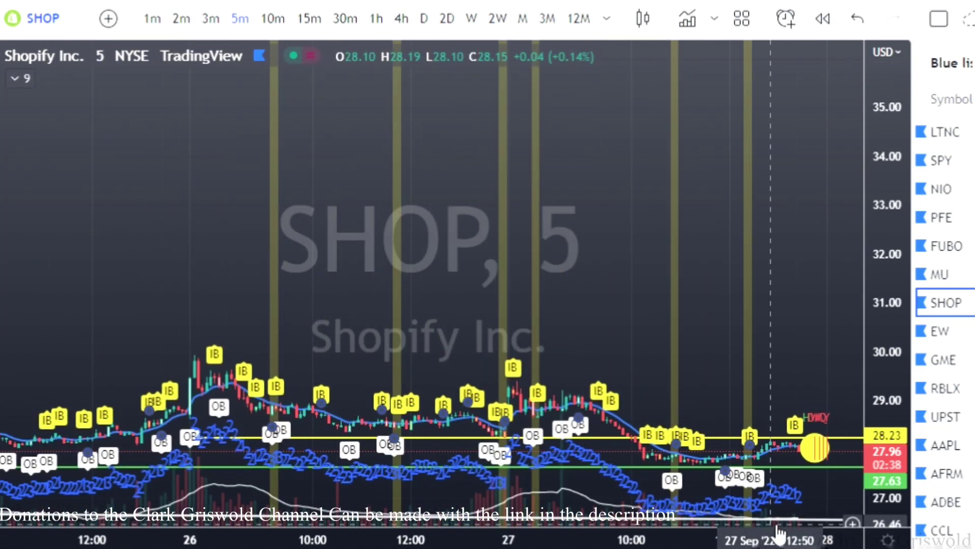
left_click_drag(242, 276, 235, 201)
left_click_drag(632, 310, 533, 299)
left_click_drag(898, 461, 897, 490)
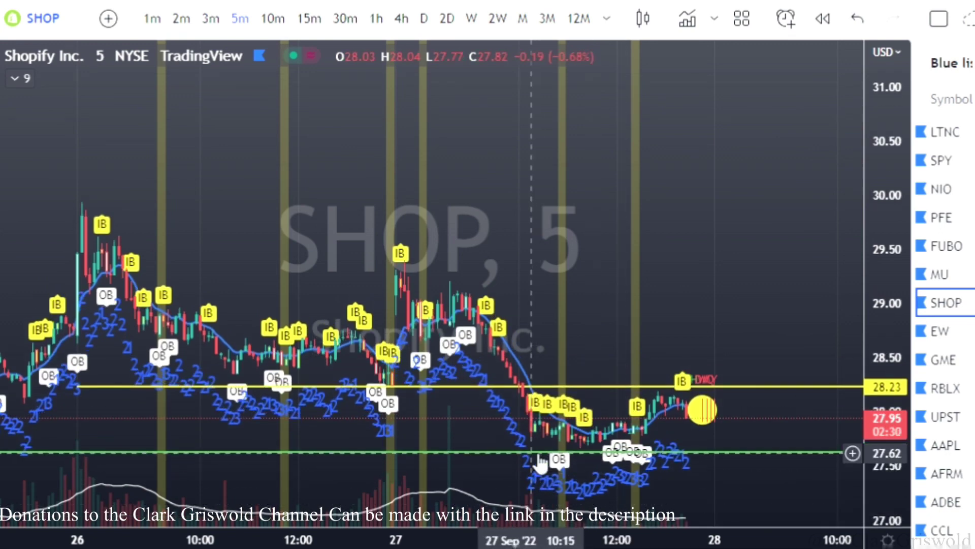
- Place a red horizontal ray at 28.29 from the 27 Sep 10:00 candle on SHOP's 5-minute chart
left_click_drag(567, 539, 399, 523)
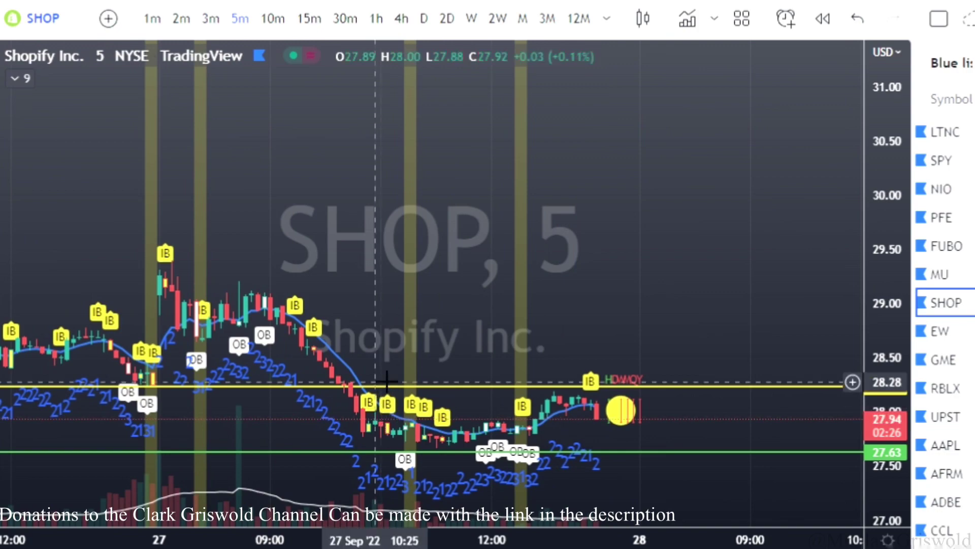
left_click_drag(436, 248, 511, 136)
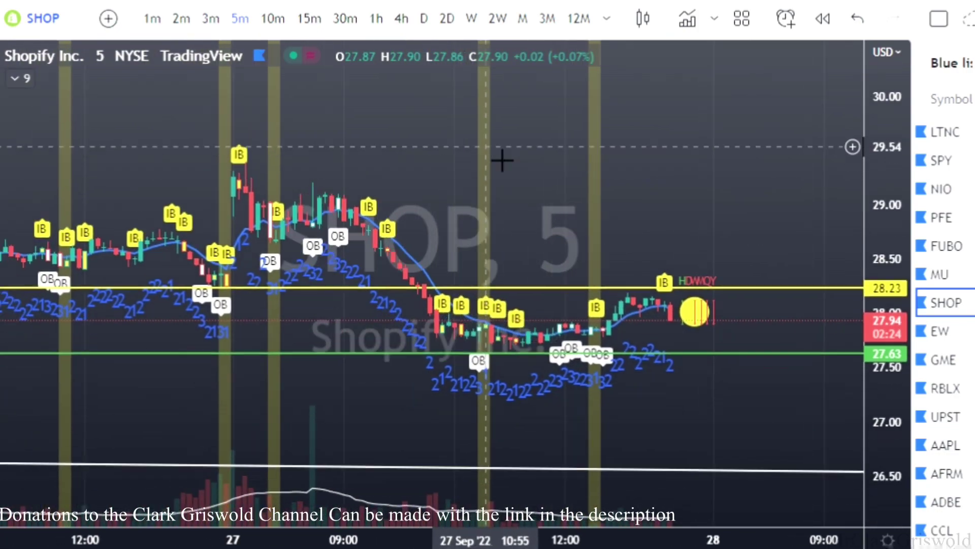
left_click_drag(456, 541, 381, 539)
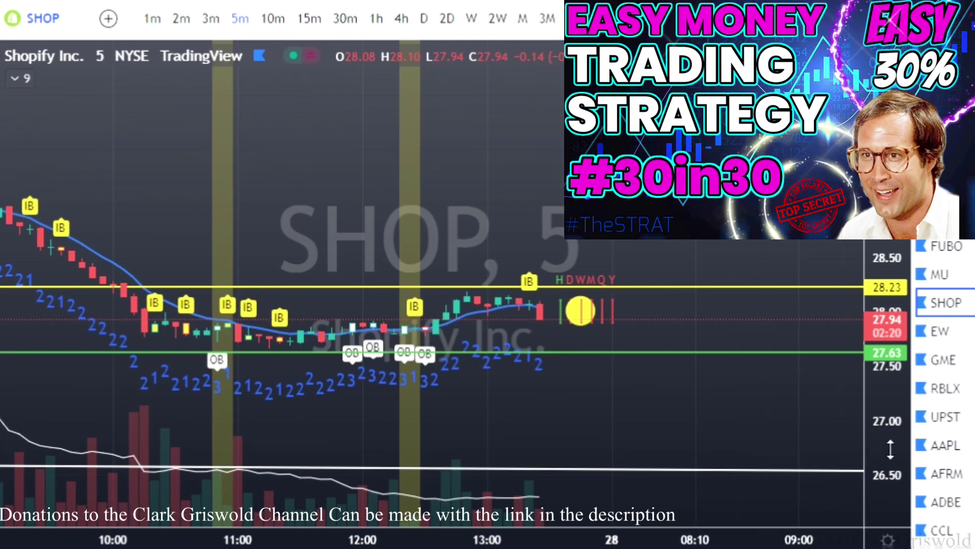
left_click_drag(894, 325, 901, 253)
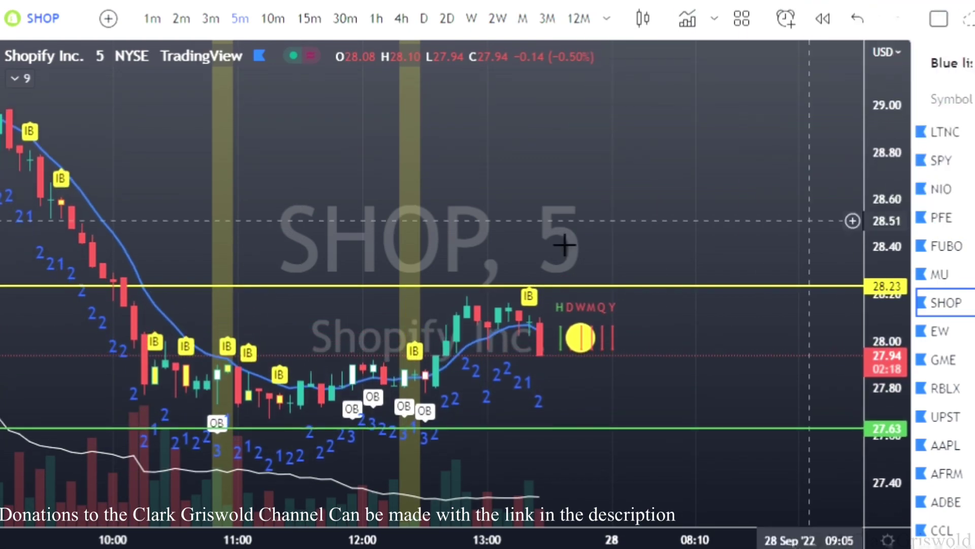
left_click_drag(412, 219, 651, 161)
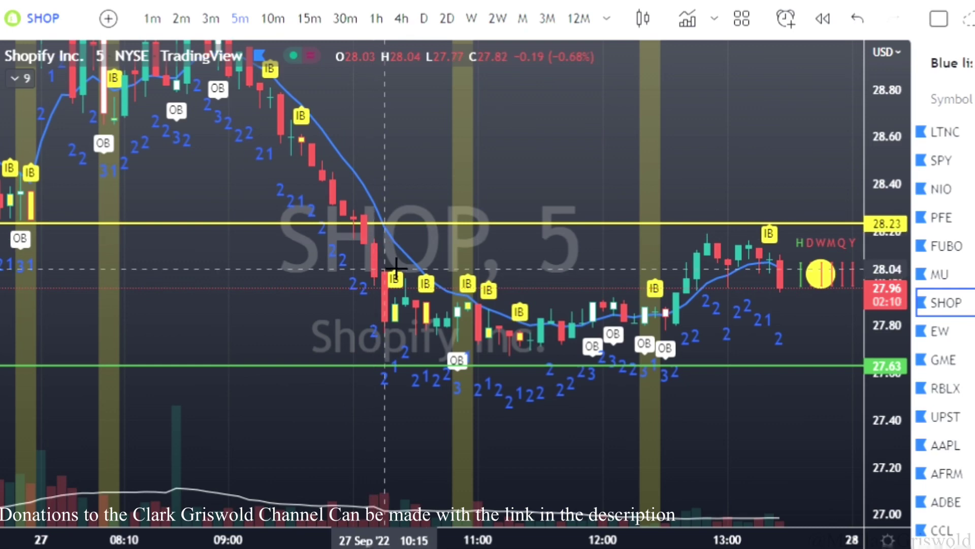
left_click(365, 222)
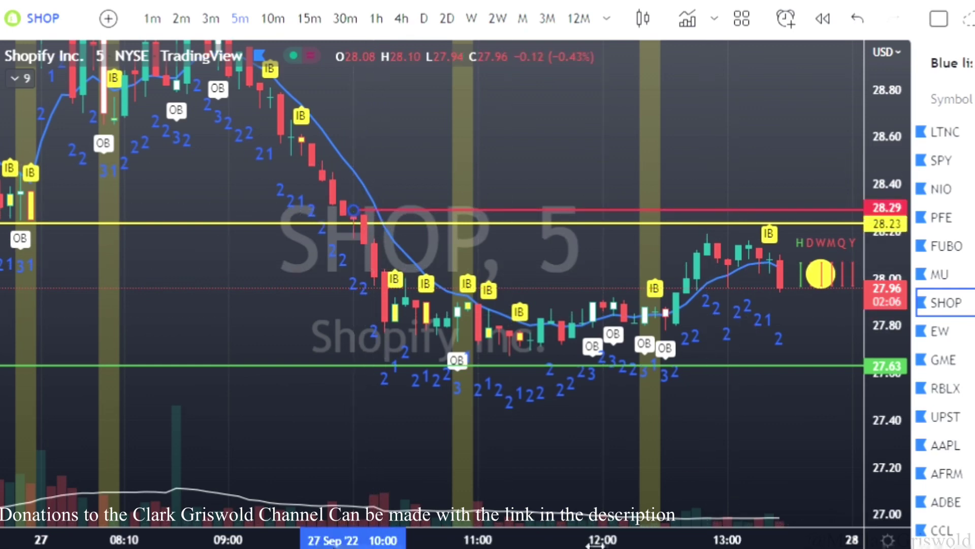
- Trail the red ray down the successive 5-minute candle highs, through 28.23 and 28.04 to about 27.93 at the 10:20 candle
left_click_drag(595, 543, 701, 541)
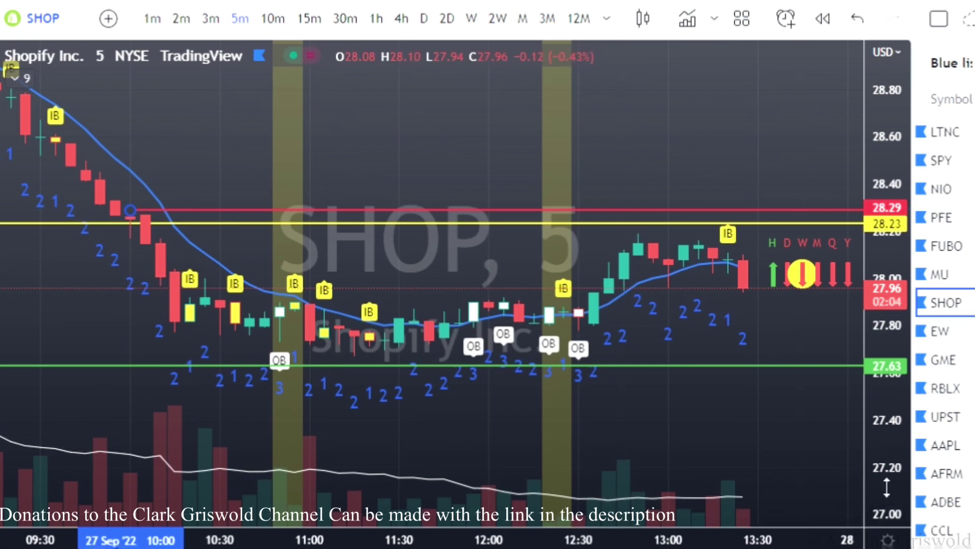
left_click_drag(886, 488, 887, 417)
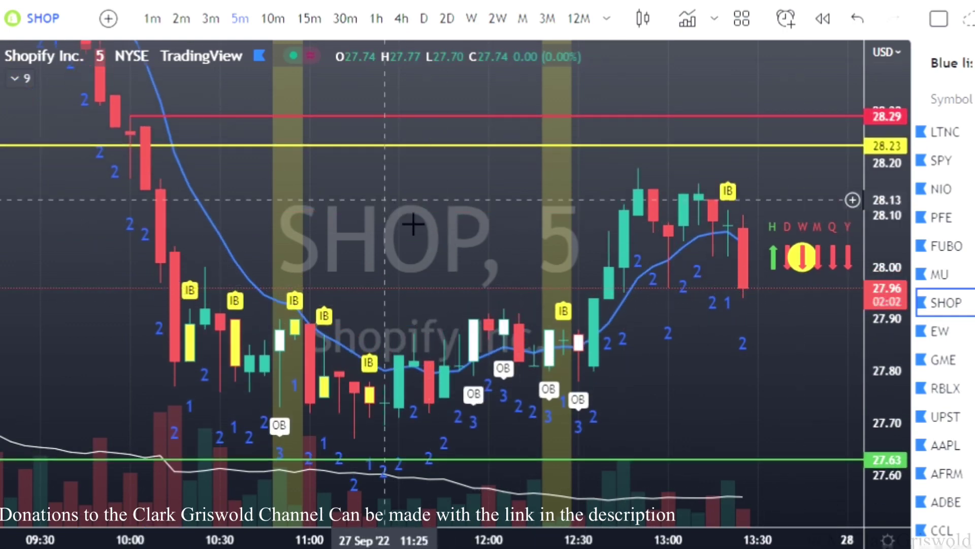
left_click_drag(413, 224, 383, 269)
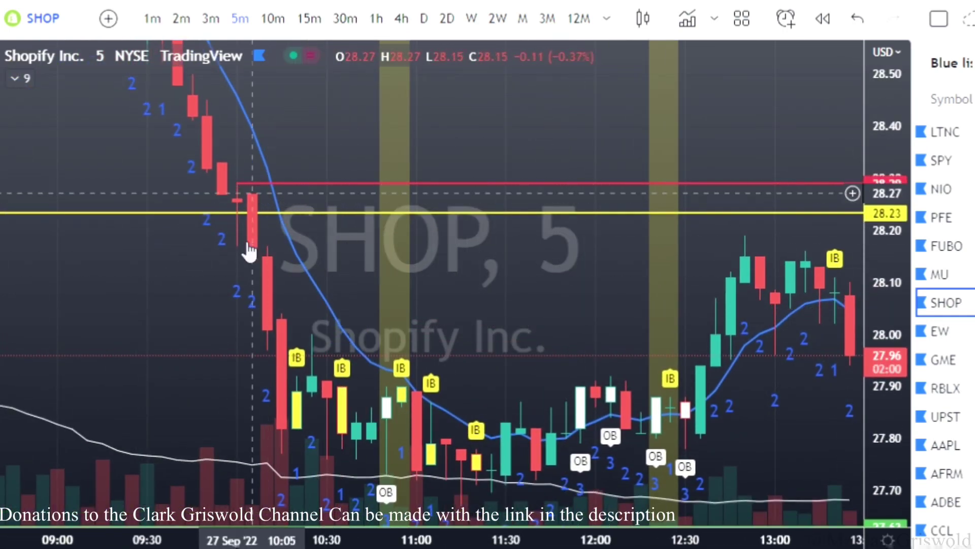
left_click(269, 192)
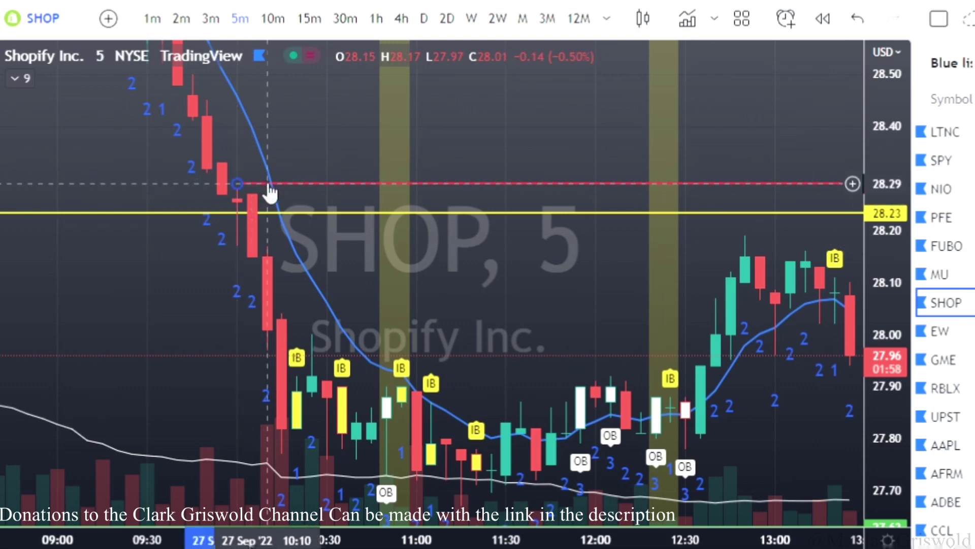
left_click_drag(270, 192, 298, 228)
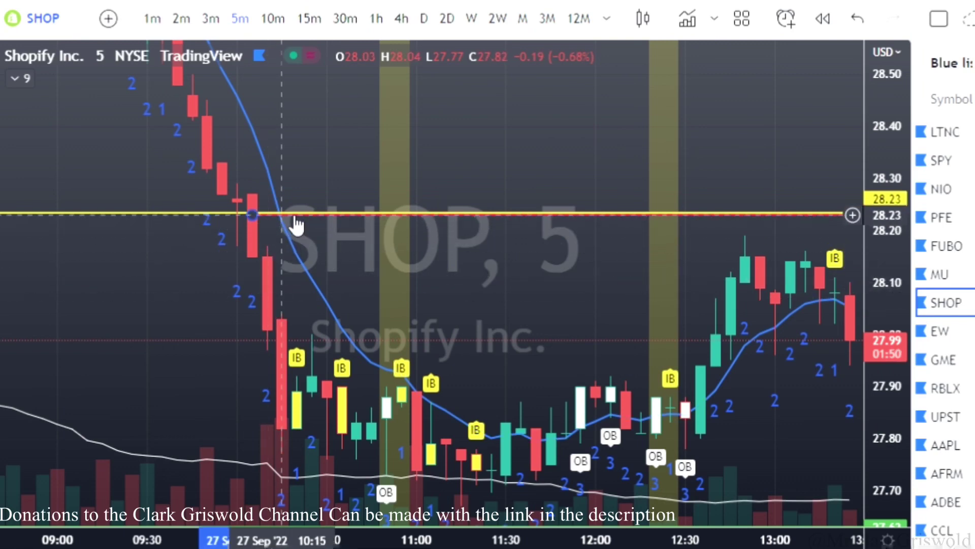
left_click_drag(296, 224, 320, 322)
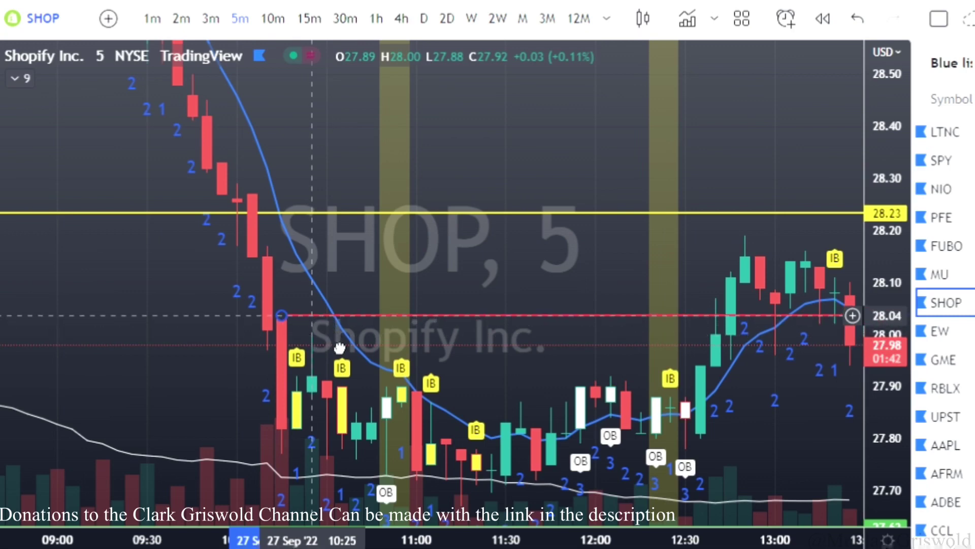
left_click_drag(340, 348, 342, 386)
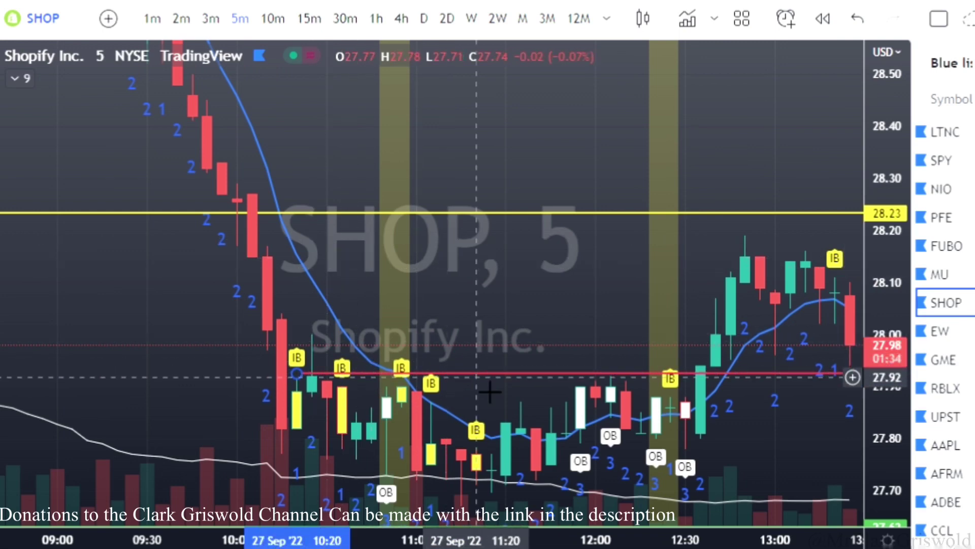
- Lower the red ray to 27.90, at the top of the 10:35 inside bar
left_click_drag(886, 460, 886, 501)
left_click_drag(537, 302, 501, 241)
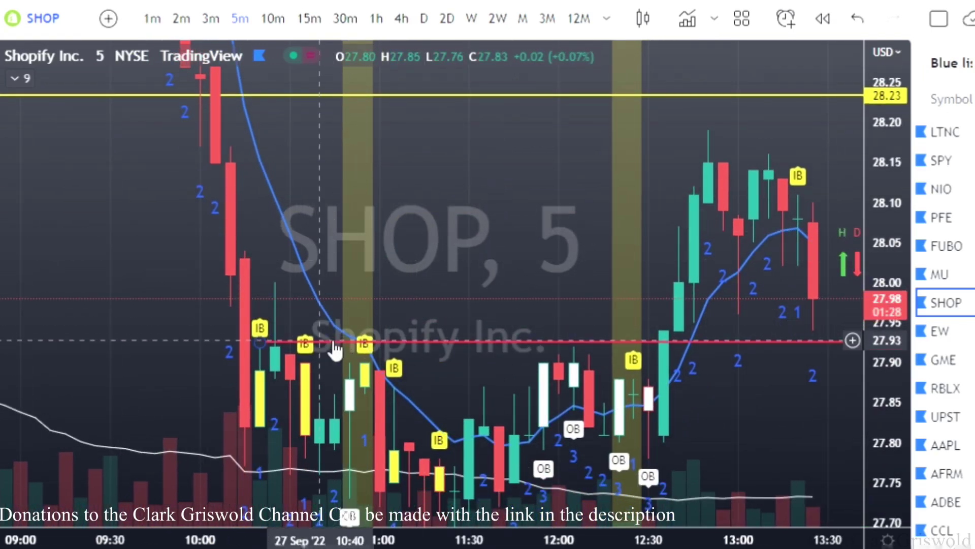
left_click_drag(335, 348, 340, 373)
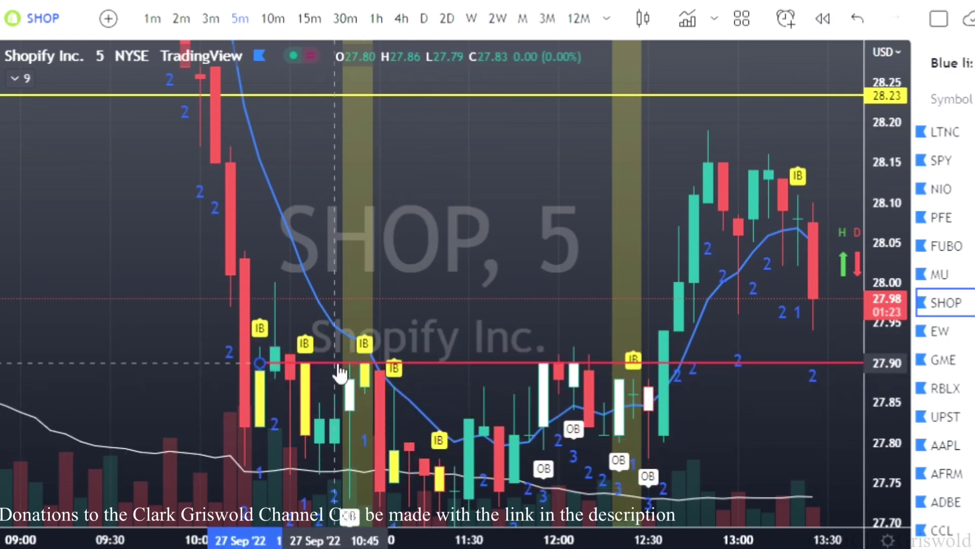
- Switch SHOP to the 15-minute interval and move the red ray up to 28.04 at the 10:15 candle's high
left_click(318, 20)
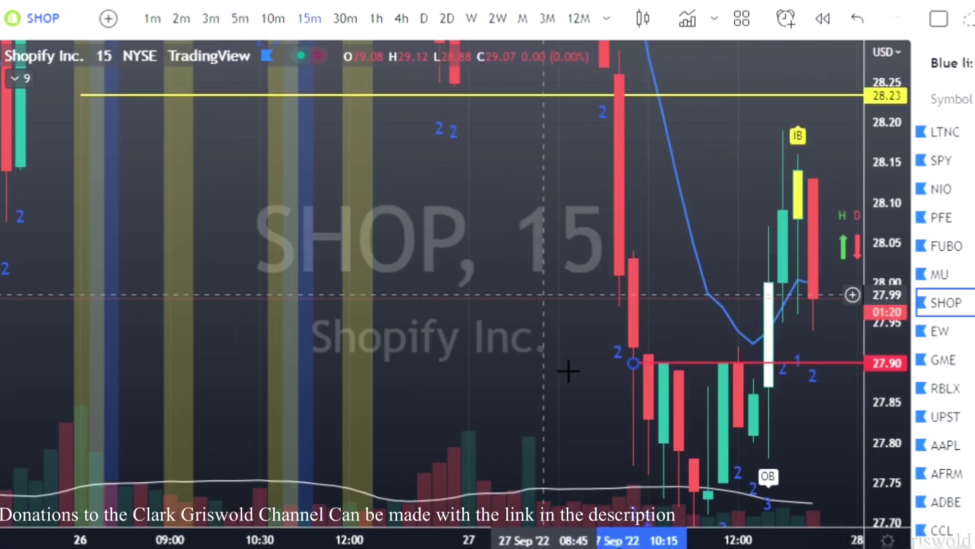
left_click_drag(493, 359, 307, 323)
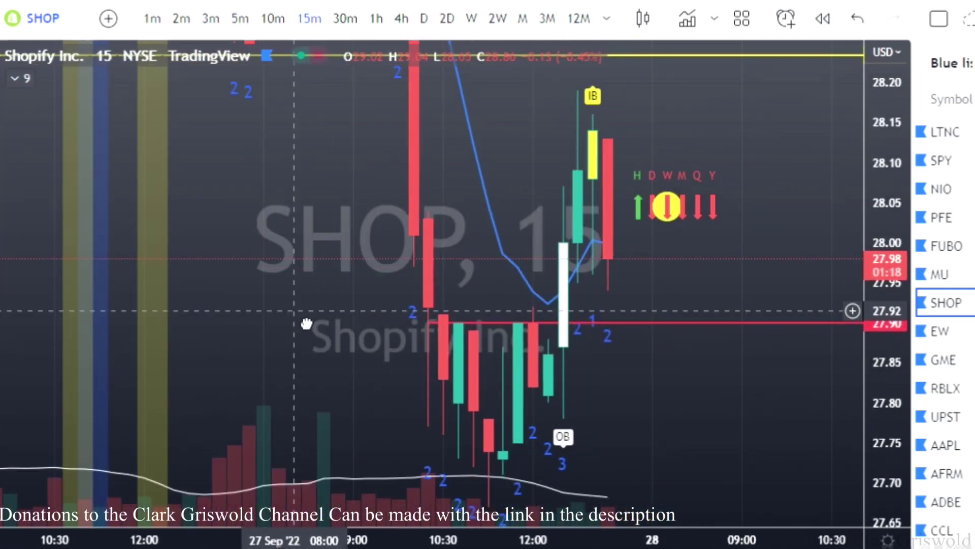
left_click_drag(490, 296, 488, 224)
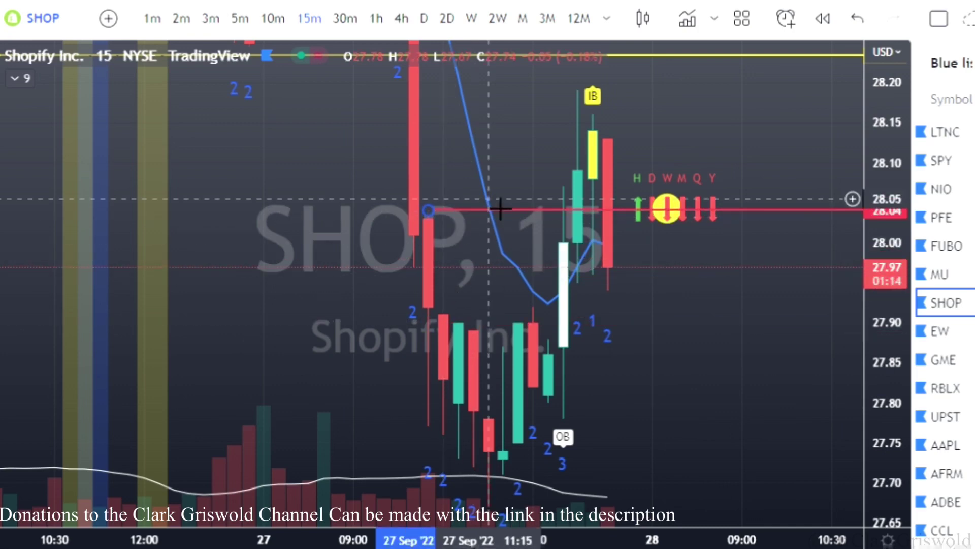
- Trail the red ray down the successive 15-minute candle highs, through 27.91 and 27.89 to 27.78
left_click_drag(496, 215, 476, 307)
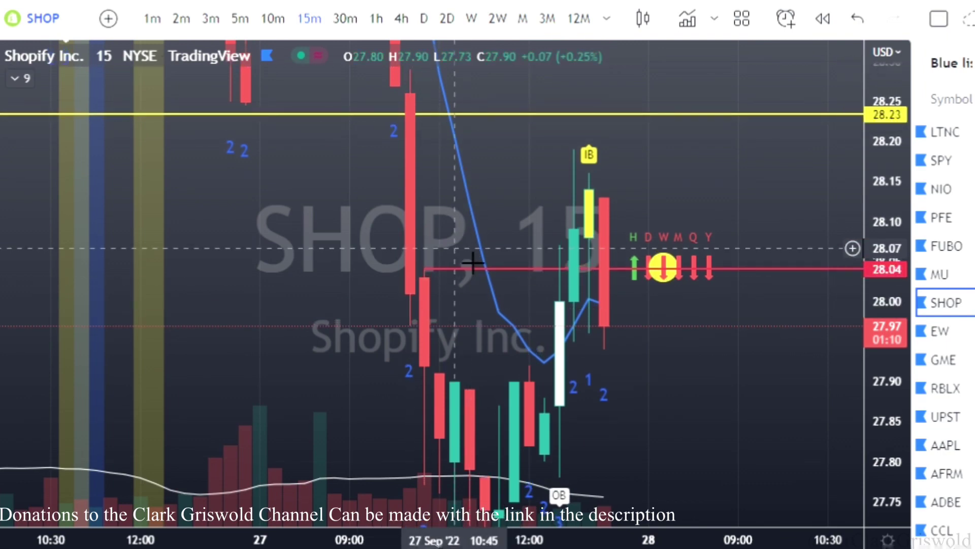
left_click_drag(468, 212, 454, 138)
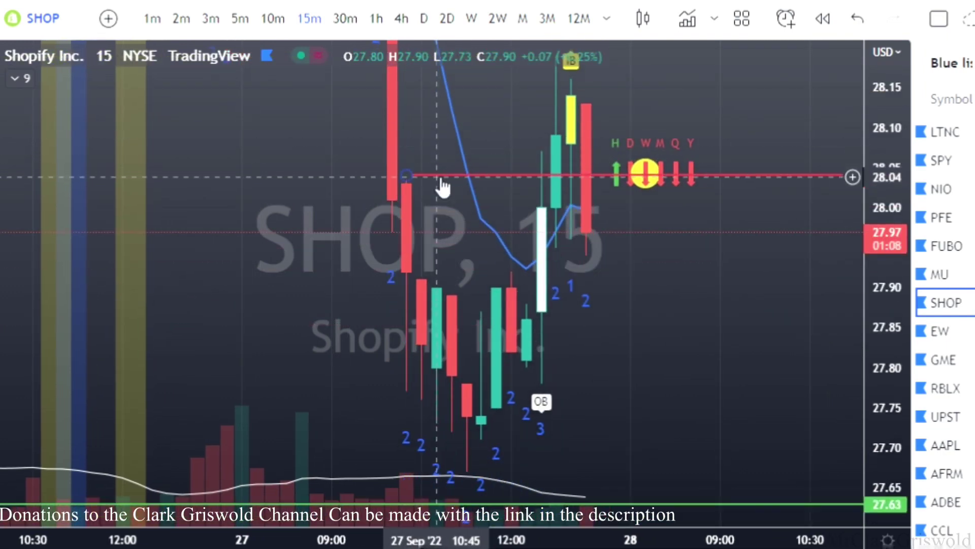
left_click_drag(442, 186, 462, 296)
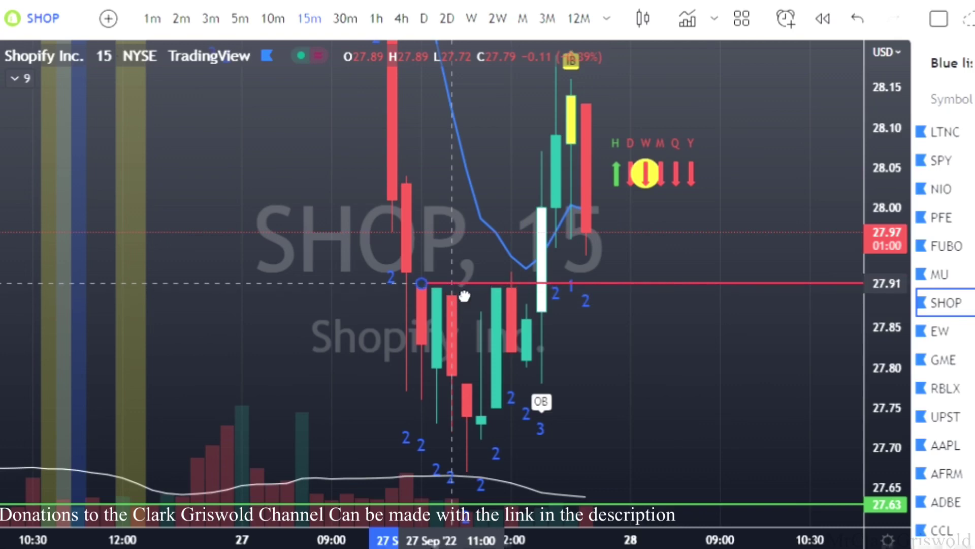
left_click_drag(465, 296, 475, 310)
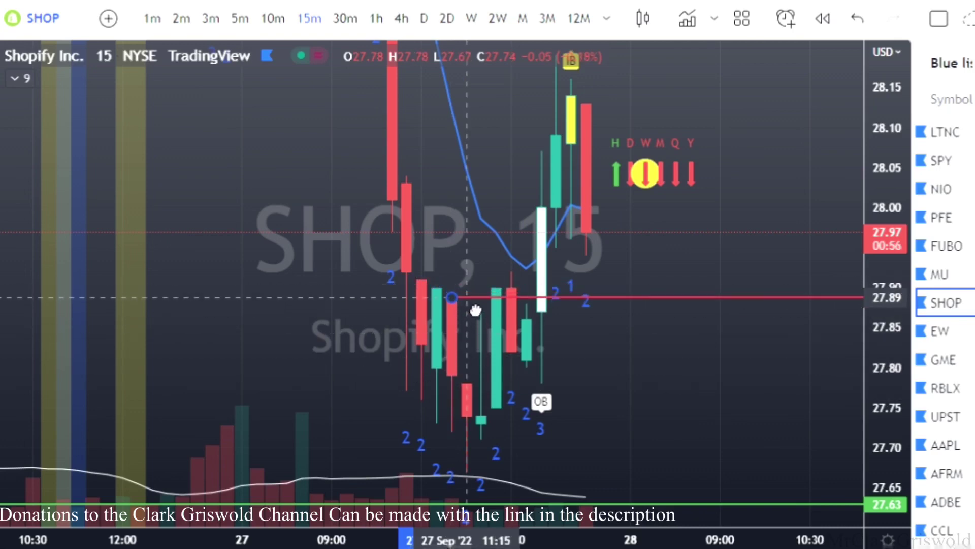
left_click_drag(509, 384, 496, 397)
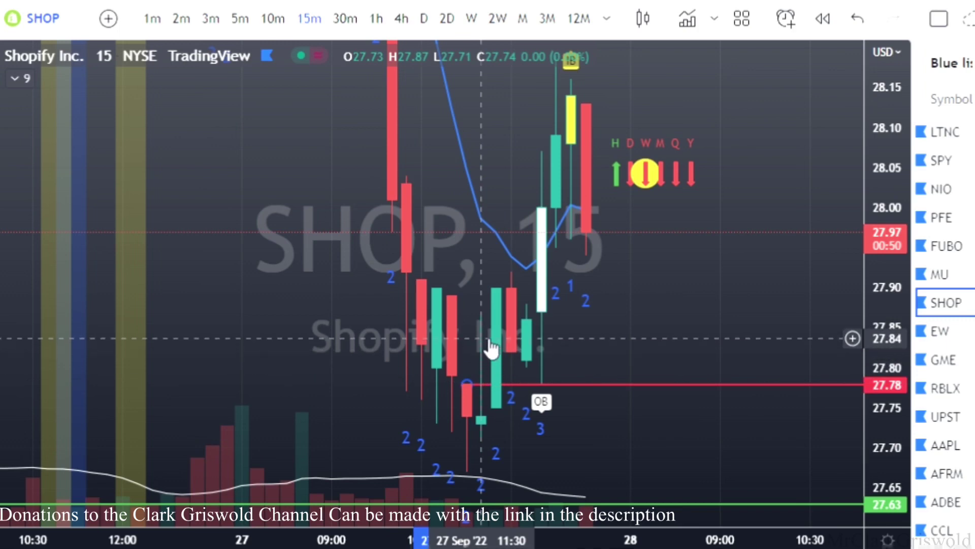
left_click(647, 366)
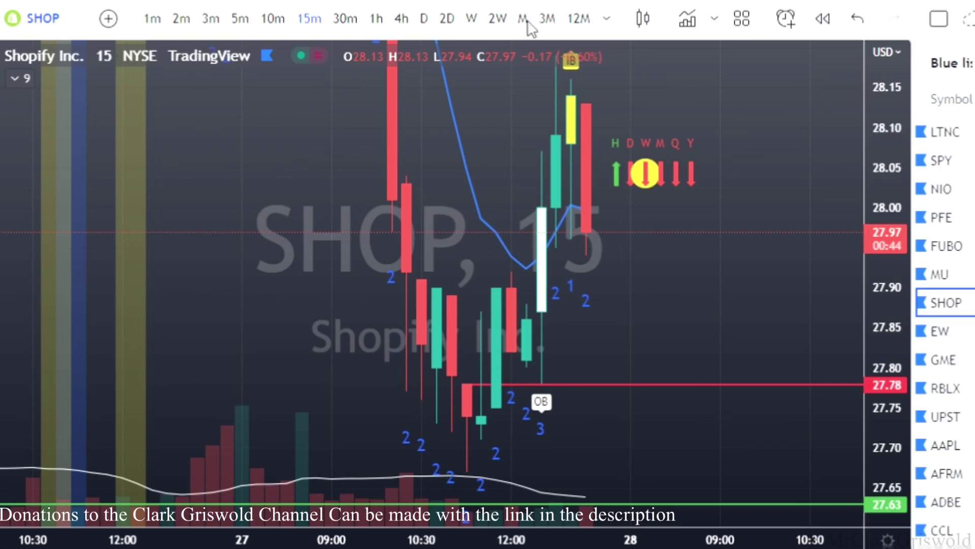
- Open EW from the watchlist on the daily interval and move the green ray to 82.87 at the 23 Sep candle's low
key("Down")
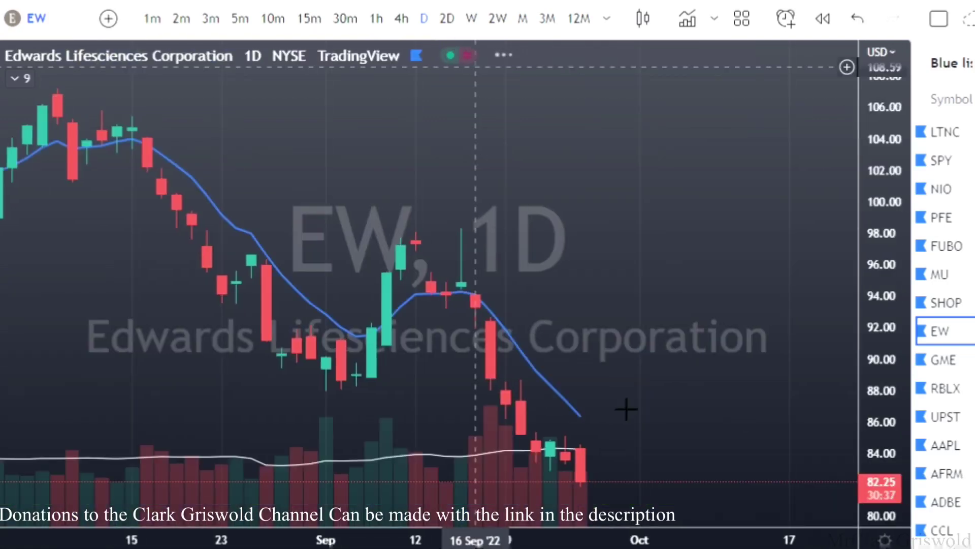
left_click_drag(656, 349, 605, 275)
left_click_drag(575, 539, 518, 540)
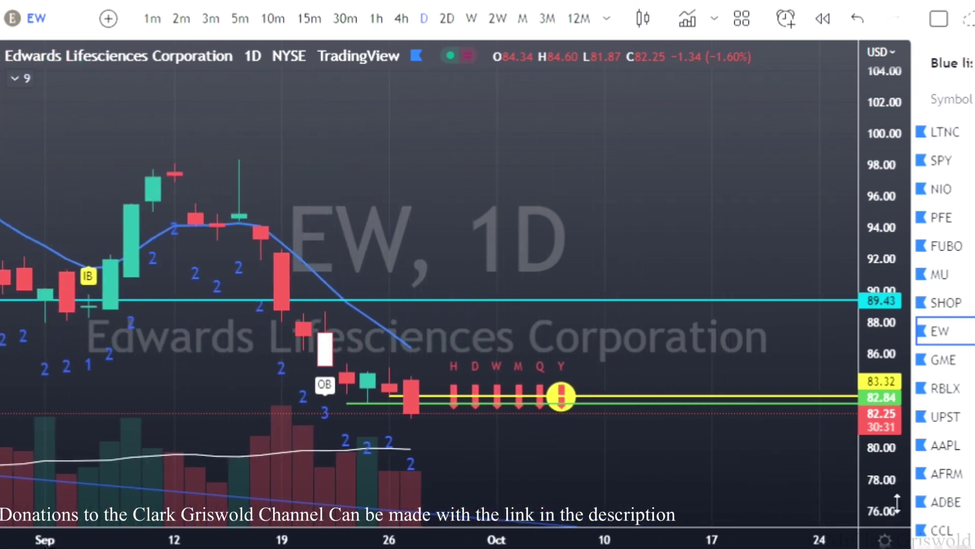
left_click_drag(897, 503, 897, 431)
left_click_drag(625, 349, 686, 183)
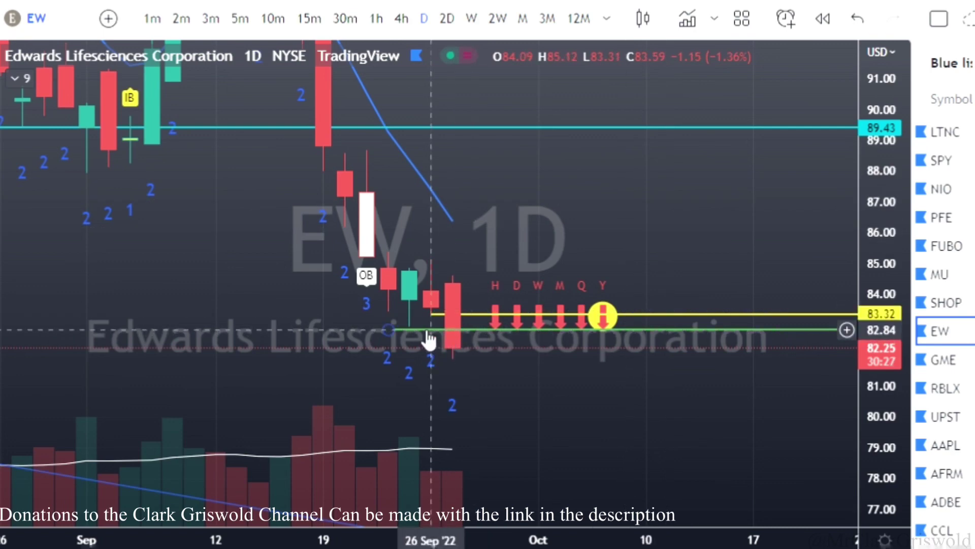
mouse_move(430, 331)
left_mouse_down()
mouse_move(443, 327)
mouse_move(446, 341)
left_mouse_up()
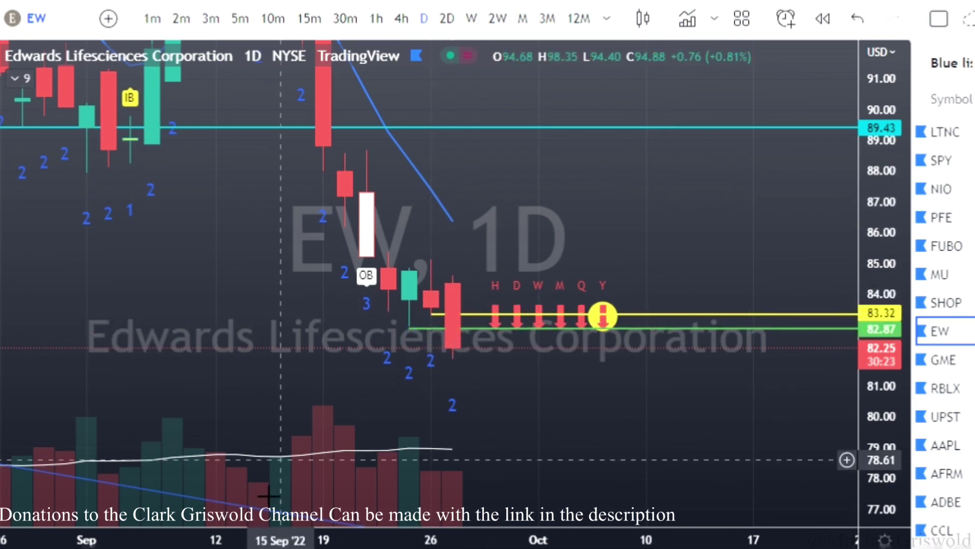
- Examine EW's daily price history back to 2020 for earlier support below the current price, and return to the latest candles
left_click_drag(147, 540, 648, 535)
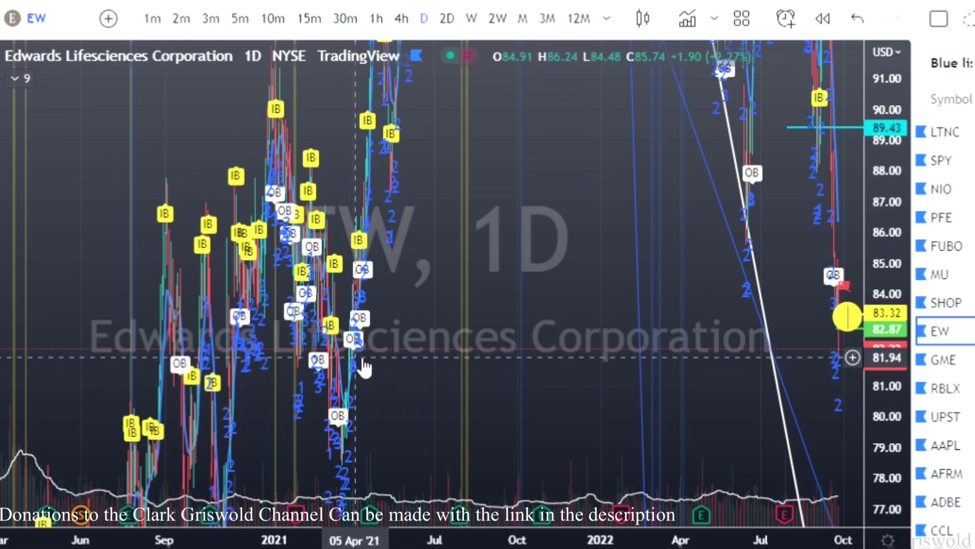
scroll(546, 545, "up", 5)
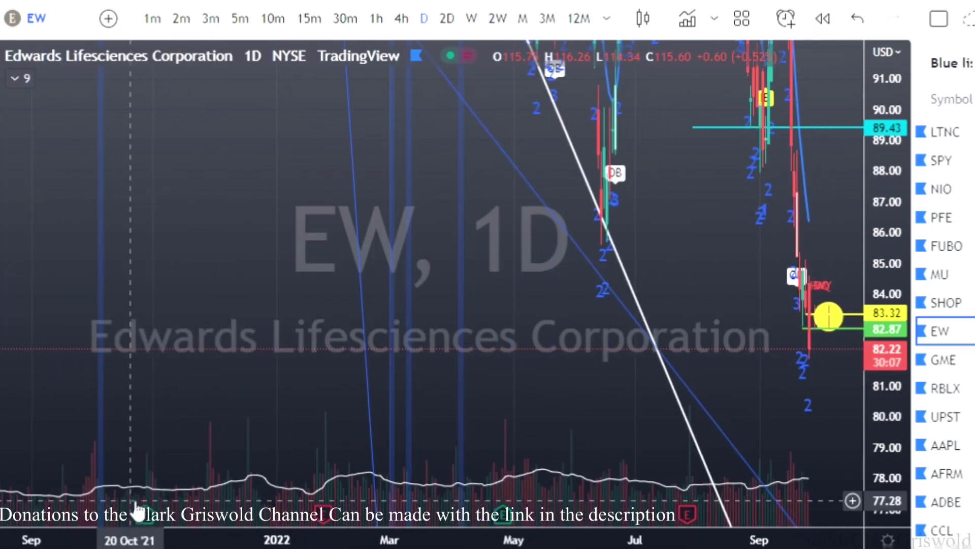
left_click_drag(751, 540, 56, 531)
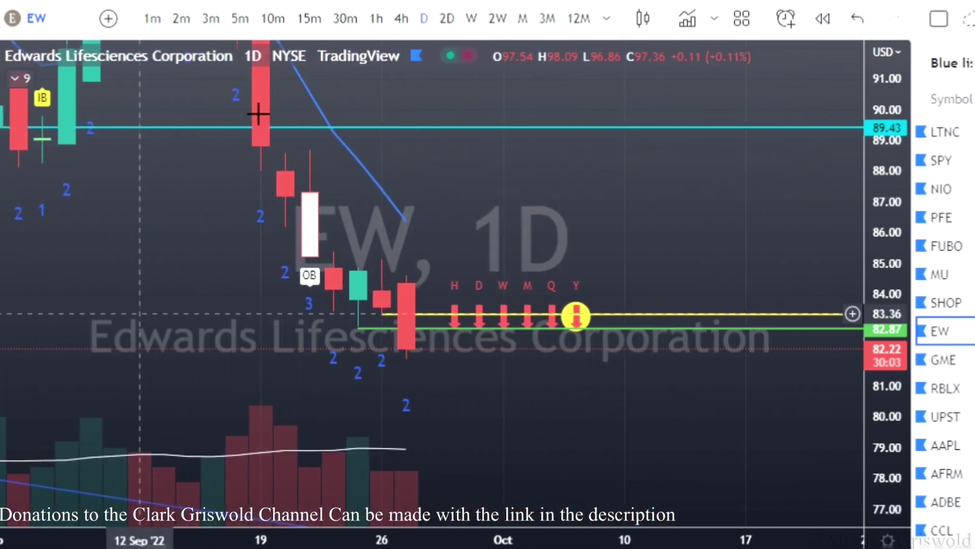
- Switch EW to the 5-minute interval and examine the 27 Sep price action around the 83.32 and 82.87 levels
left_click(248, 21)
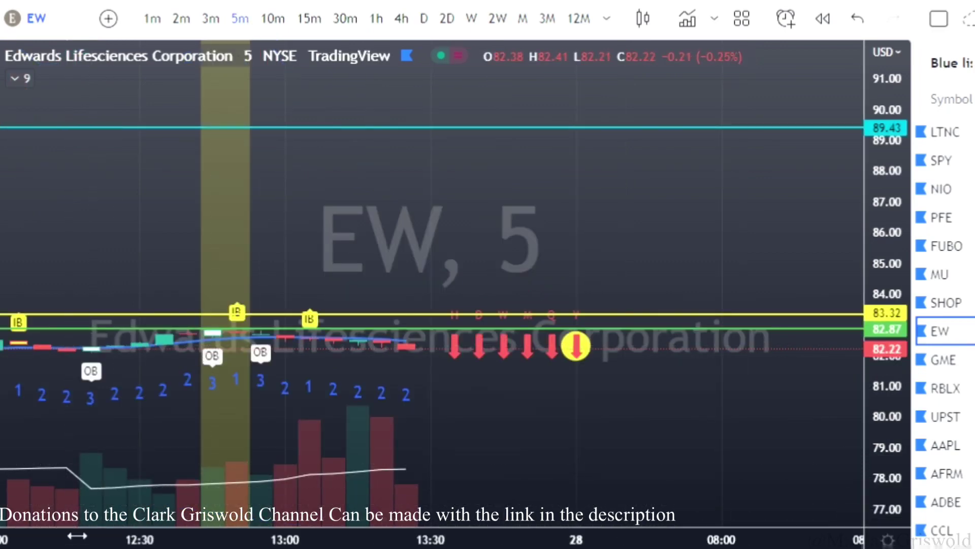
left_click_drag(76, 544, 178, 540)
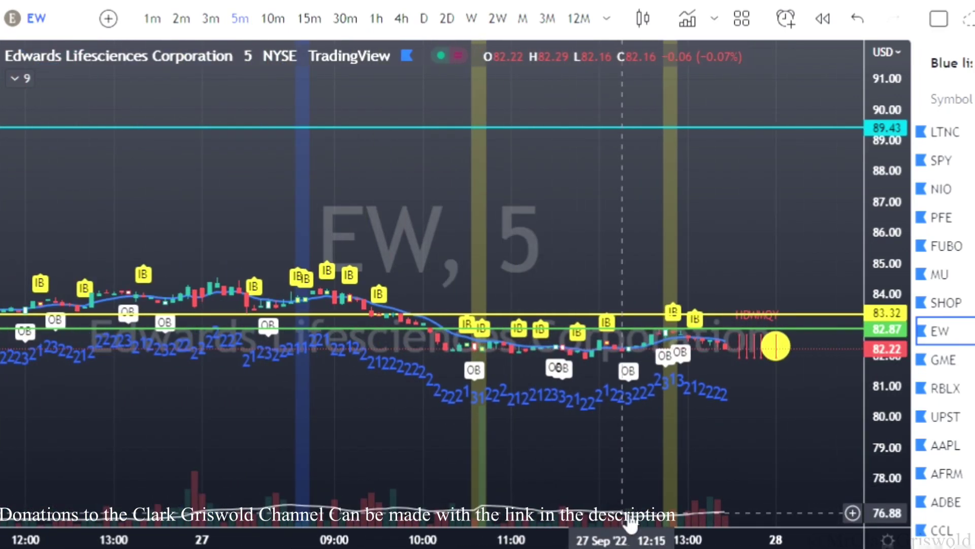
left_click_drag(457, 395, 495, 391)
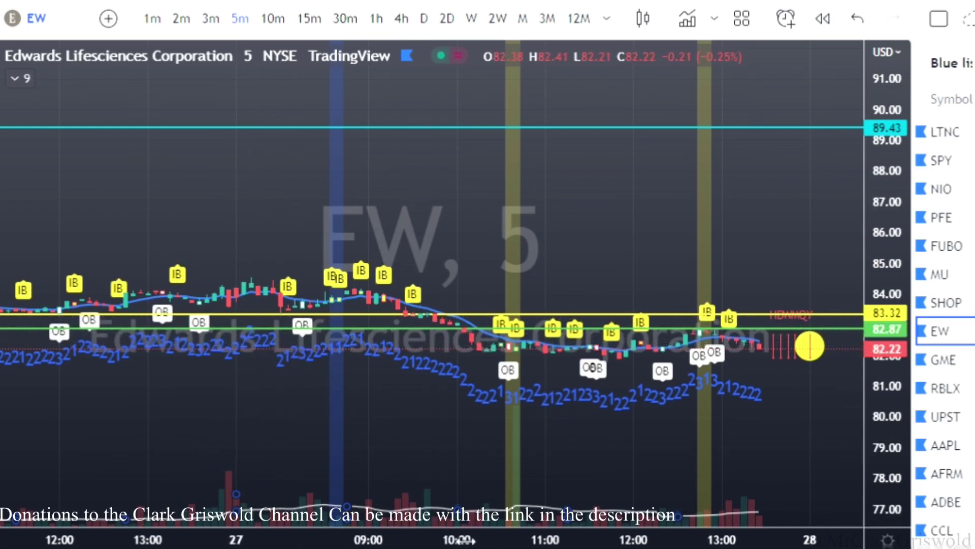
left_click_drag(340, 534, 236, 533)
left_click_drag(897, 467, 898, 350)
left_click_drag(274, 324, 710, 325)
left_click_drag(515, 533, 315, 546)
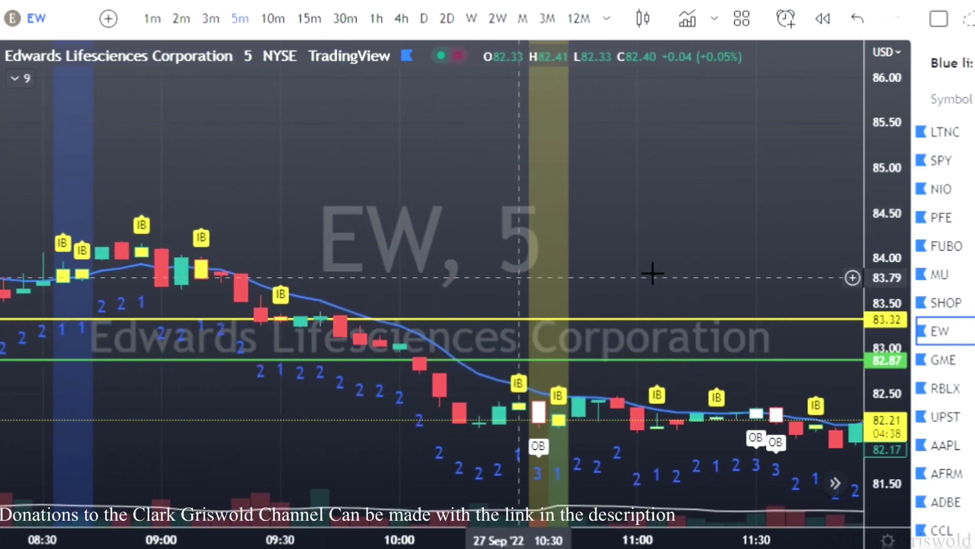
- Place a red horizontal ray at 83.59, on the high of EW's 27 Sep 09:25 candle
left_click_drag(899, 376, 900, 325)
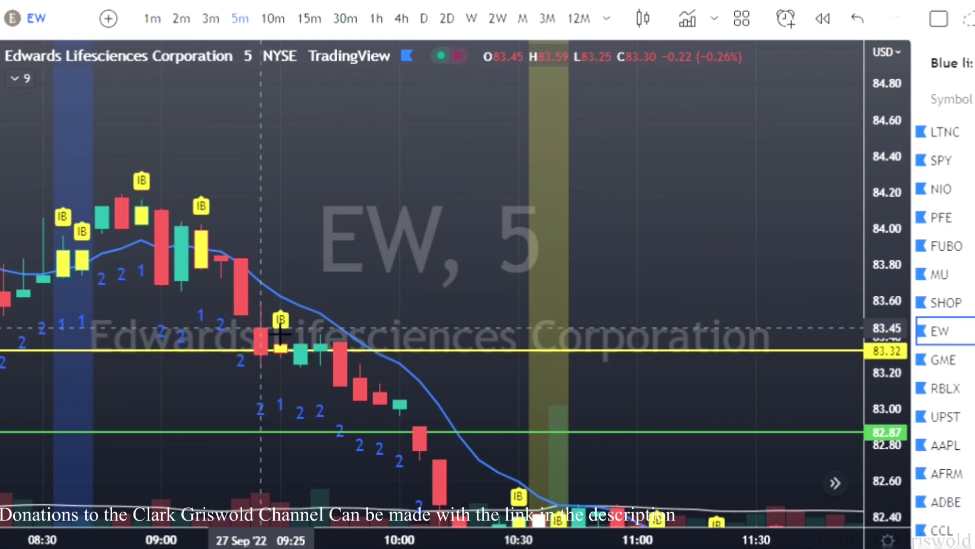
left_click(260, 302)
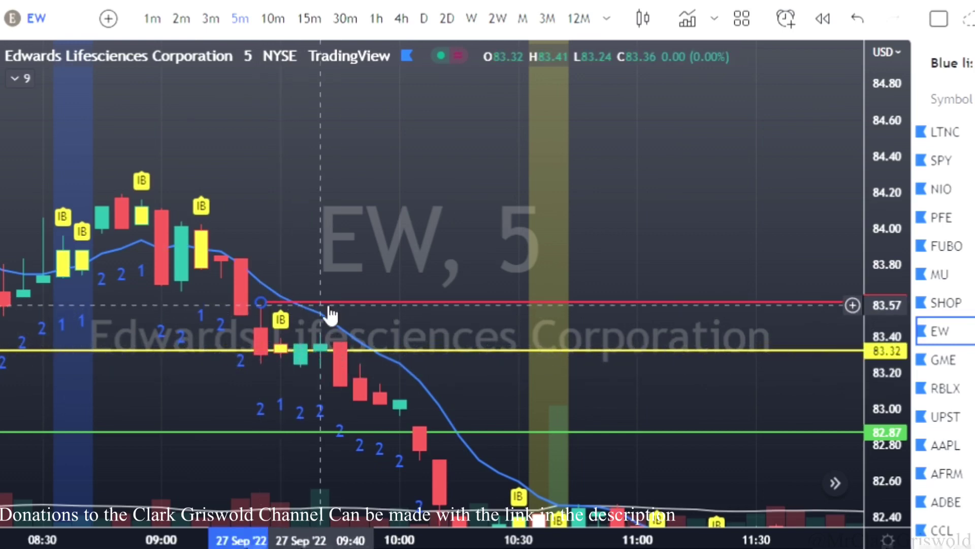
mouse_move(331, 318)
left_mouse_down()
mouse_move(336, 355)
mouse_move(366, 359)
mouse_move(319, 303)
left_mouse_up()
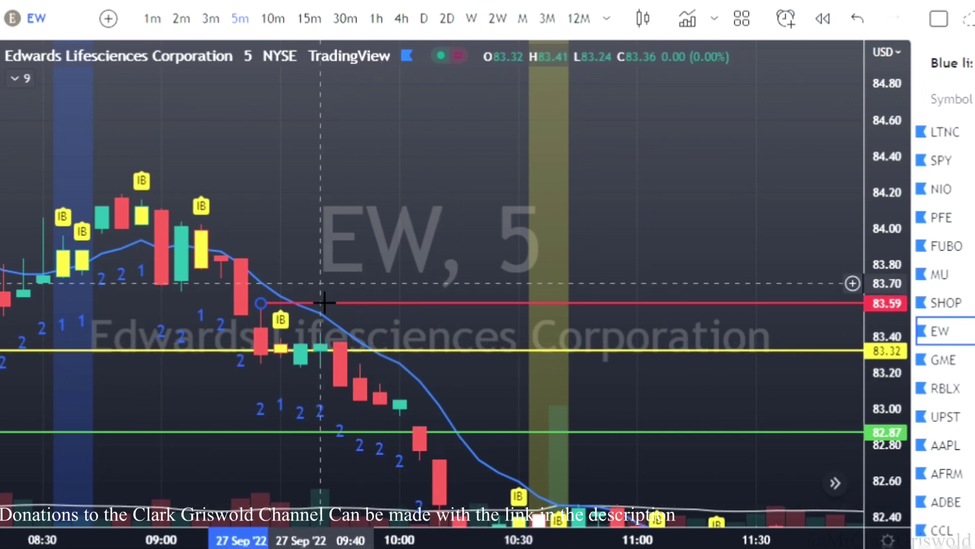
- Trail EW's red ray down the successive 5-minute candle highs, through 82.90 at the 10:05 candle to 82.25 at 10:20
left_click_drag(316, 310, 407, 365)
left_click_drag(421, 315, 417, 301)
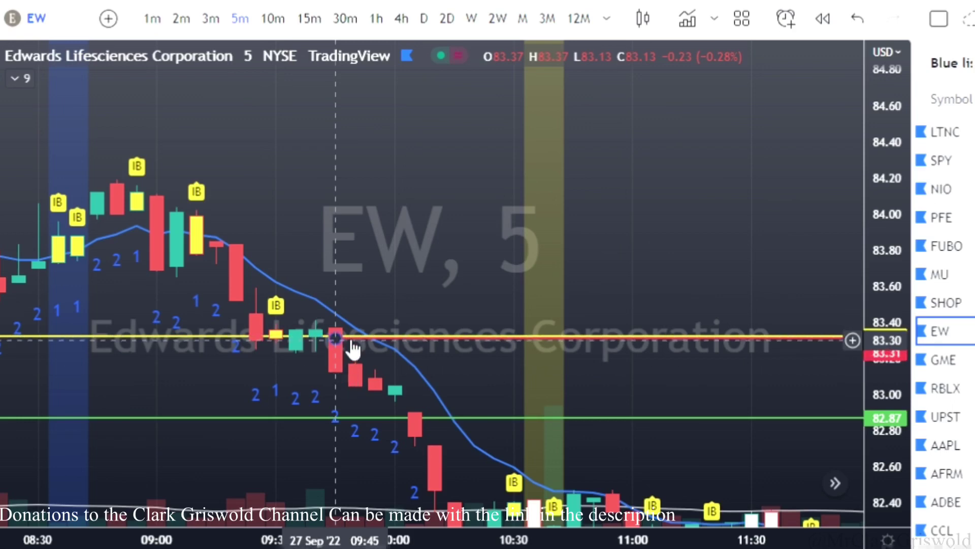
left_click_drag(384, 356, 438, 424)
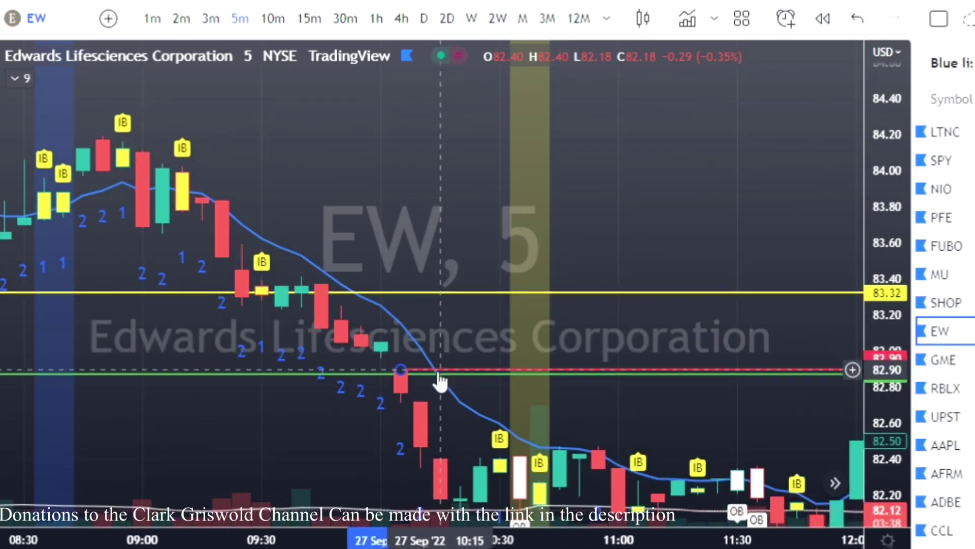
left_click_drag(440, 385, 437, 381)
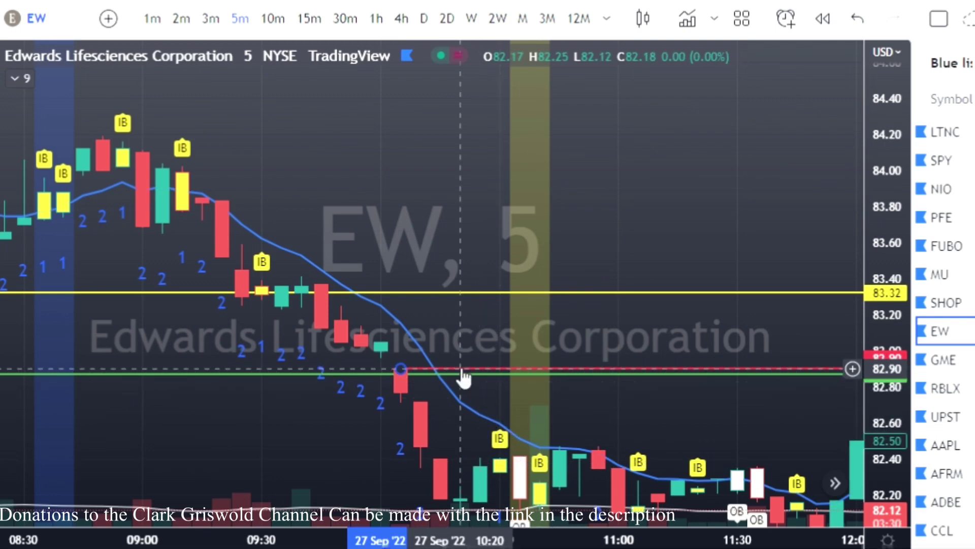
left_click_drag(463, 377, 517, 497)
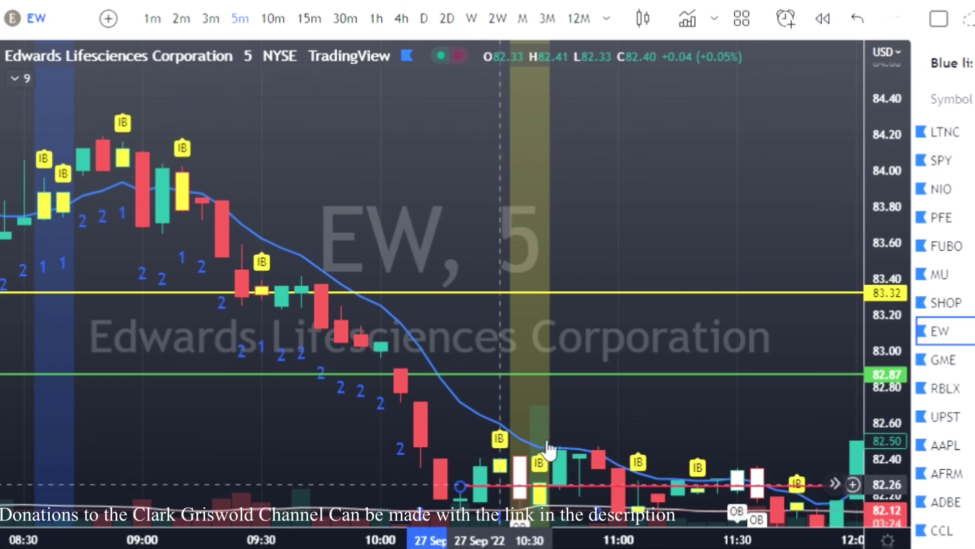
left_click_drag(610, 445, 592, 371)
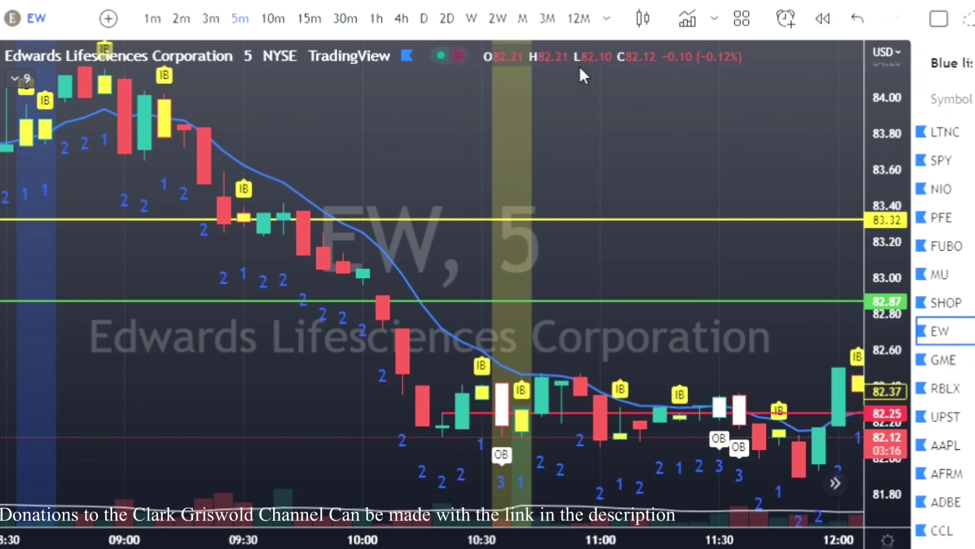
- Open GME from the watchlist on the daily interval and bring its latest candles into view
key("Down")
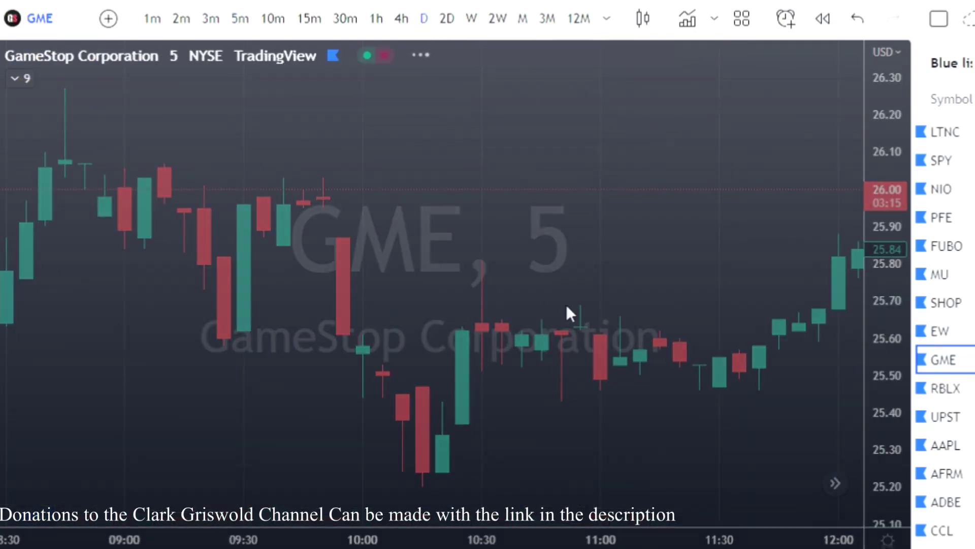
type("1D")
key("Return")
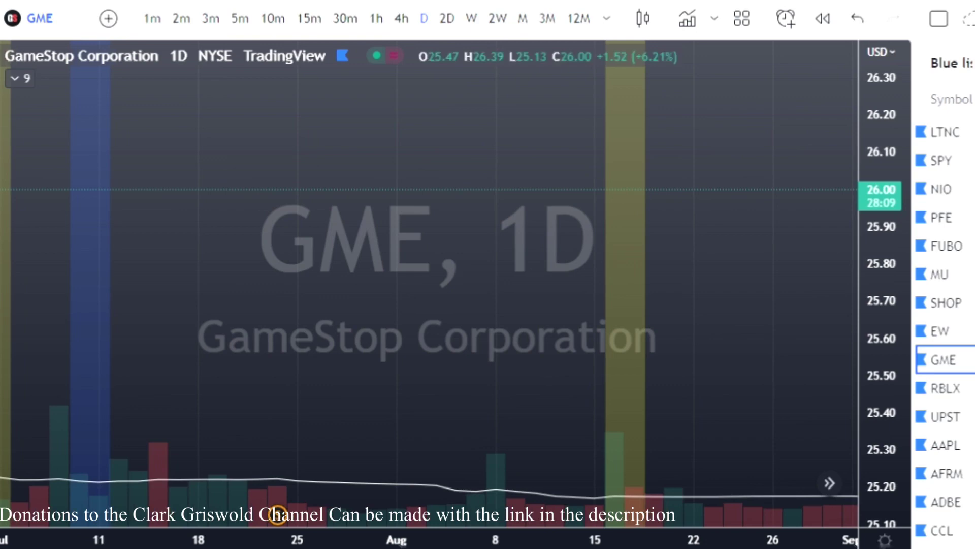
left_click(828, 484)
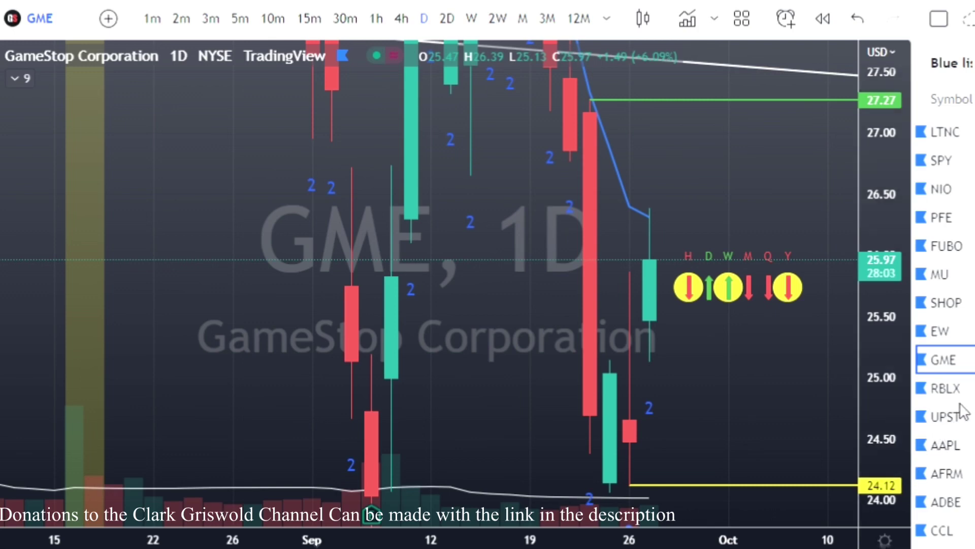
- Review the daily charts of RBLX, UPST, AAPL and AFRM in watchlist order
left_click(950, 389)
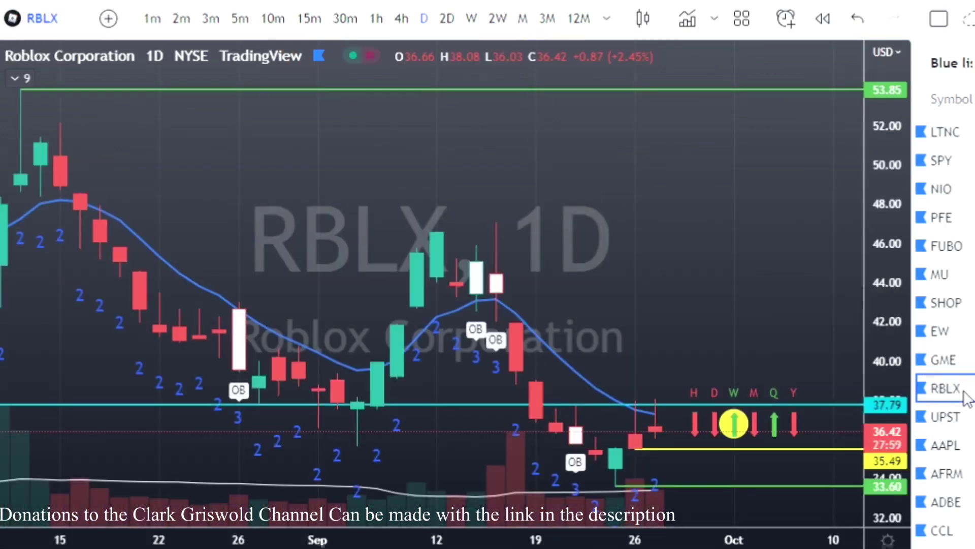
key("Down")
key("Down")
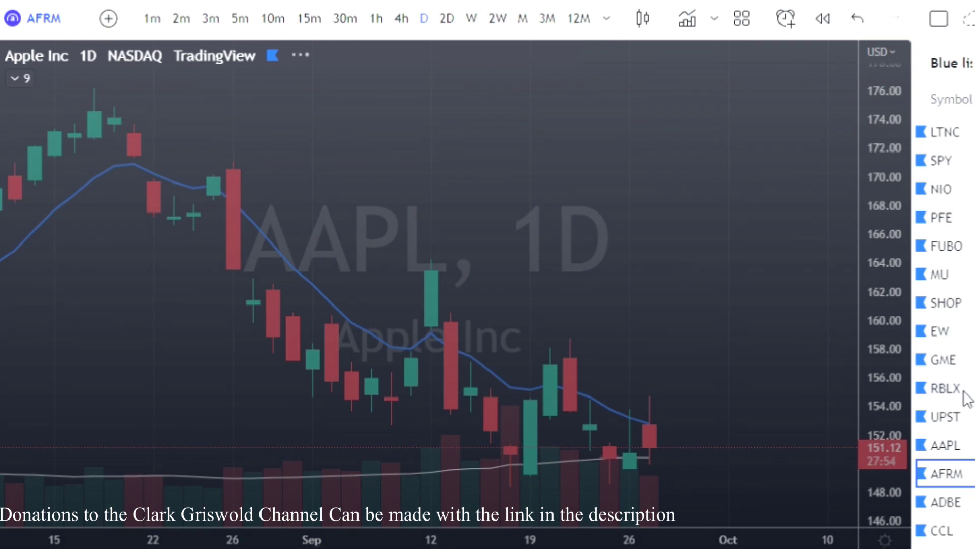
- Open ADBE's daily chart and examine its latest September candles around the yellow 276.78 level
key("Down")
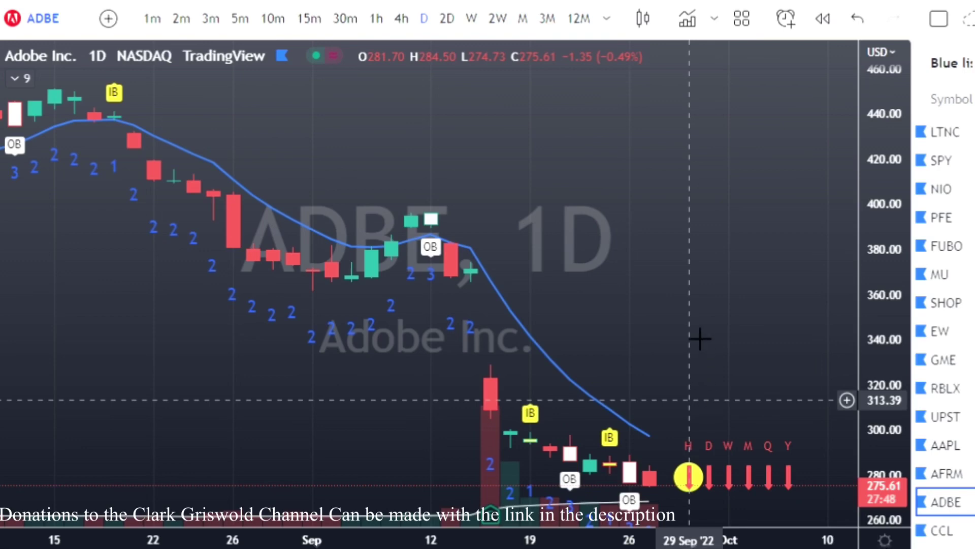
left_click_drag(692, 281, 679, 187)
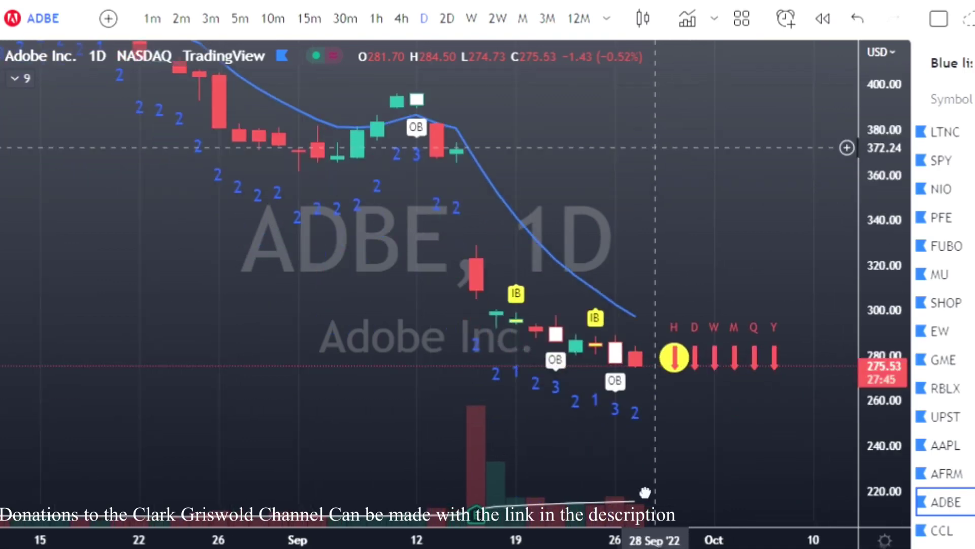
left_click_drag(632, 546, 548, 546)
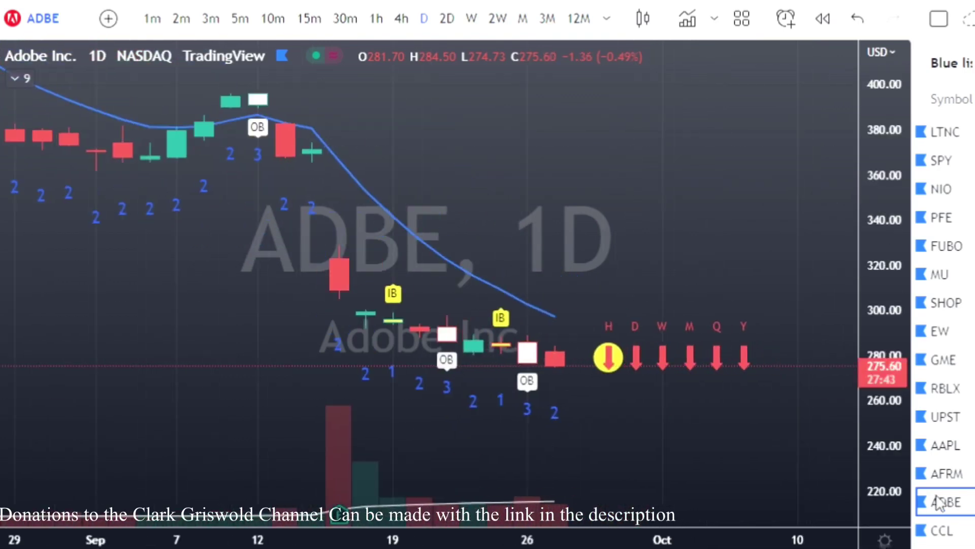
left_click_drag(894, 480, 889, 396)
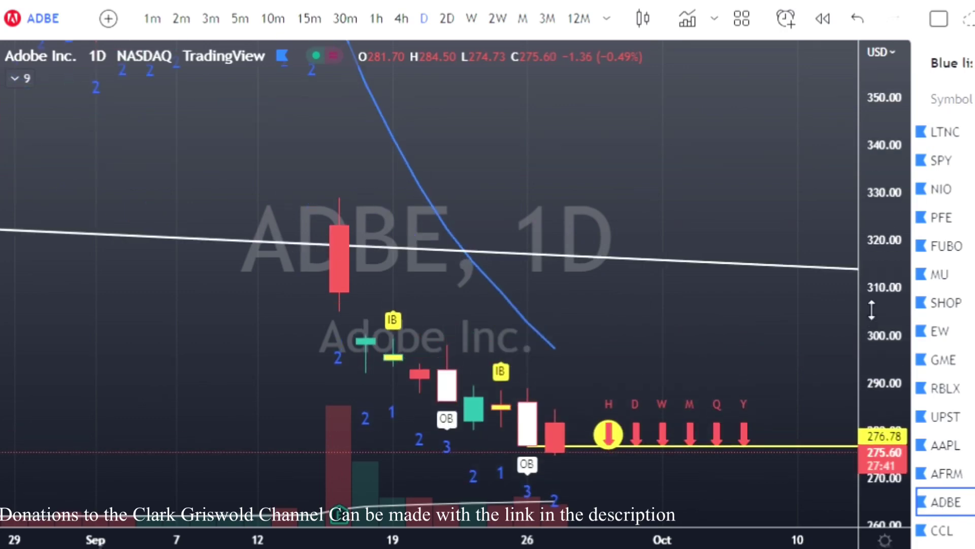